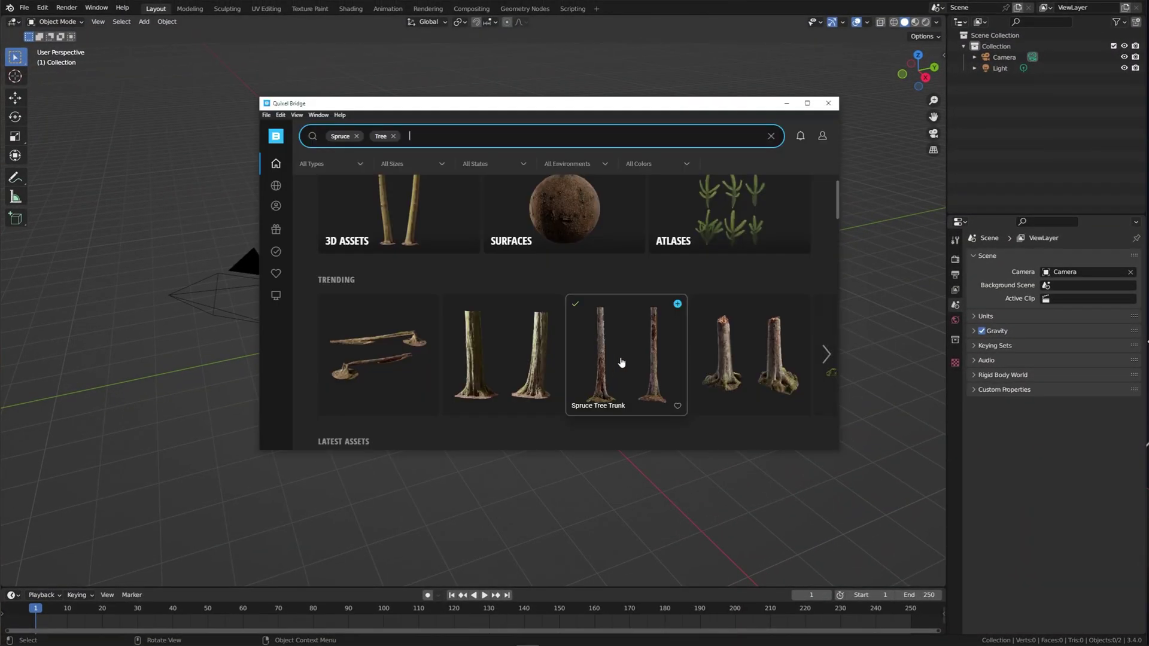
- Export the Spruce Tree Trunk from Quixel Bridge into Blender and orbit around the imported trunk
click(621, 362)
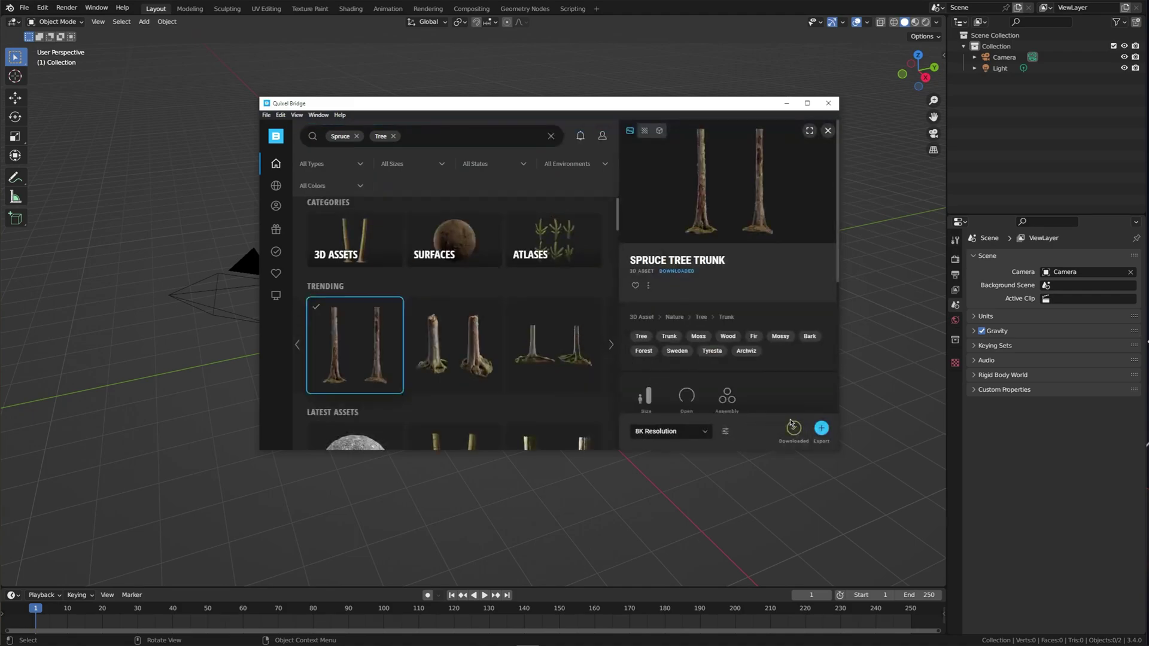
click(822, 428)
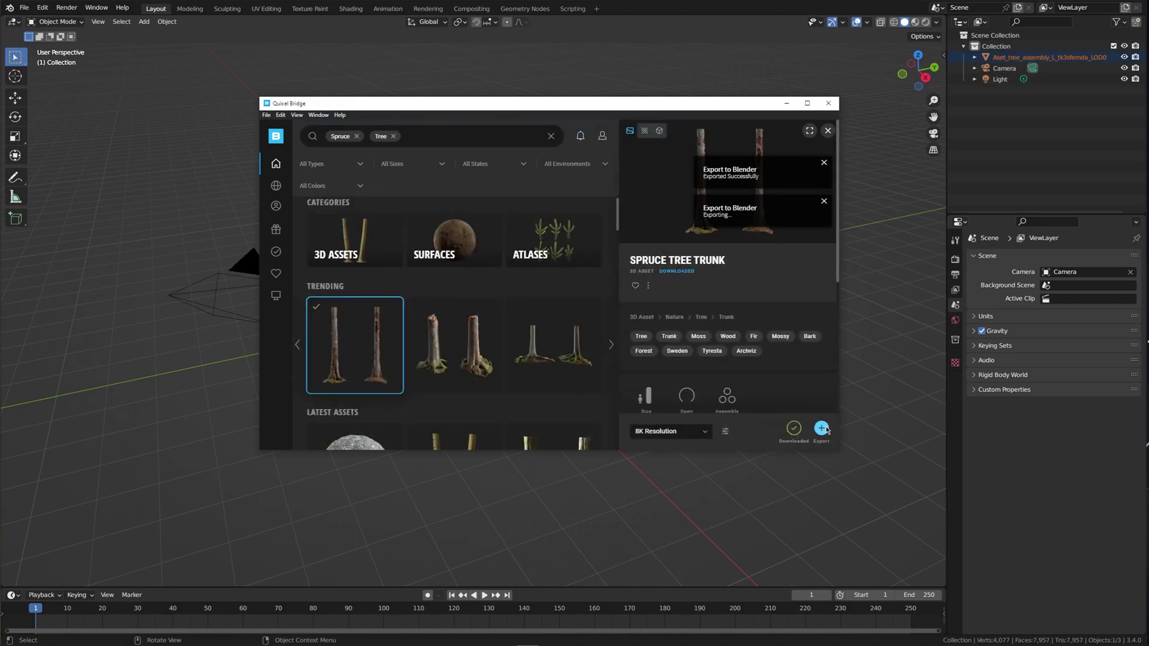
click(786, 103)
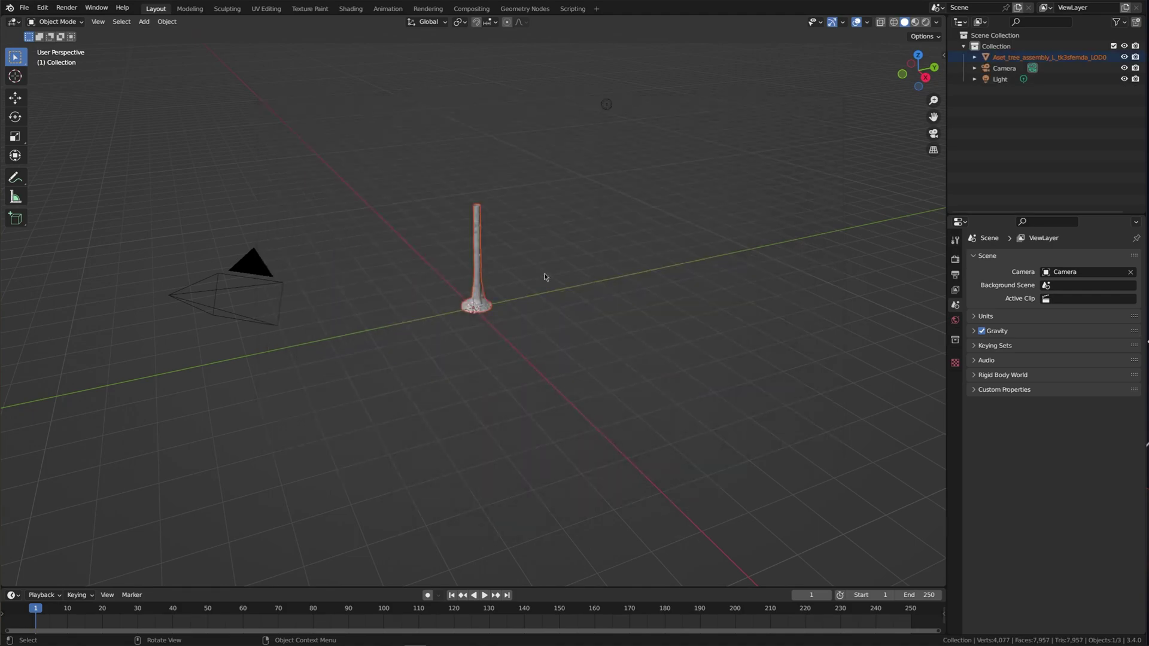
scroll(544, 273, up, 2)
middle_drag(544, 273, 892, 73)
scroll(575, 241, up, 2)
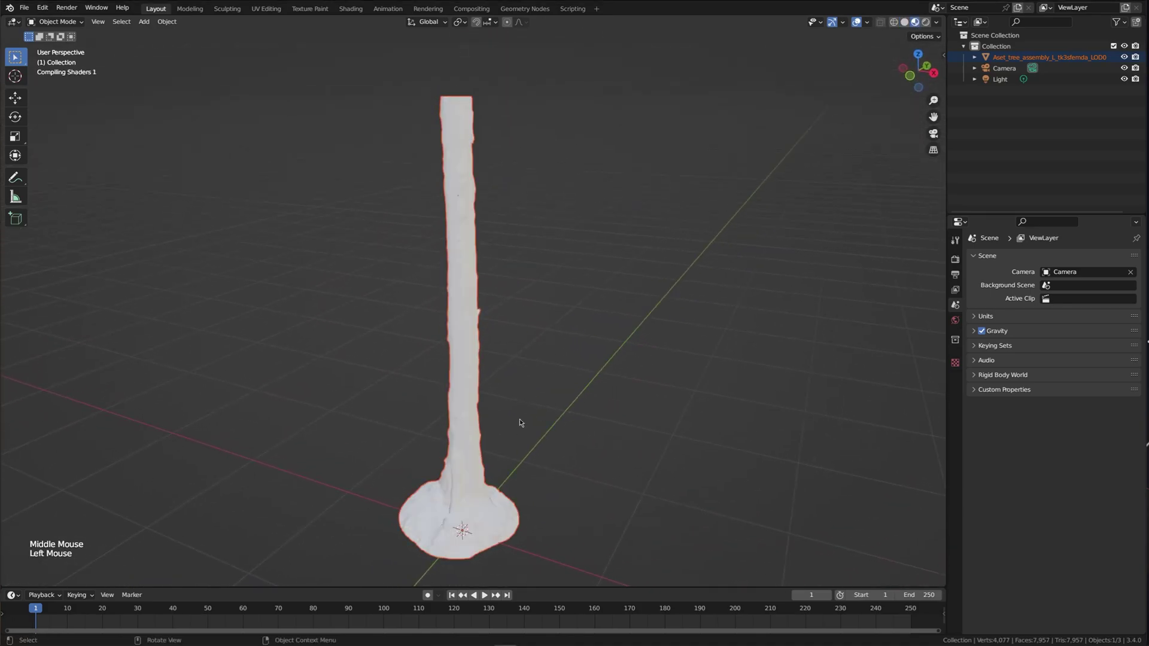
- Add a Motion Tracking workspace, open the drone clip, and set the start frame to 350
click(596, 8)
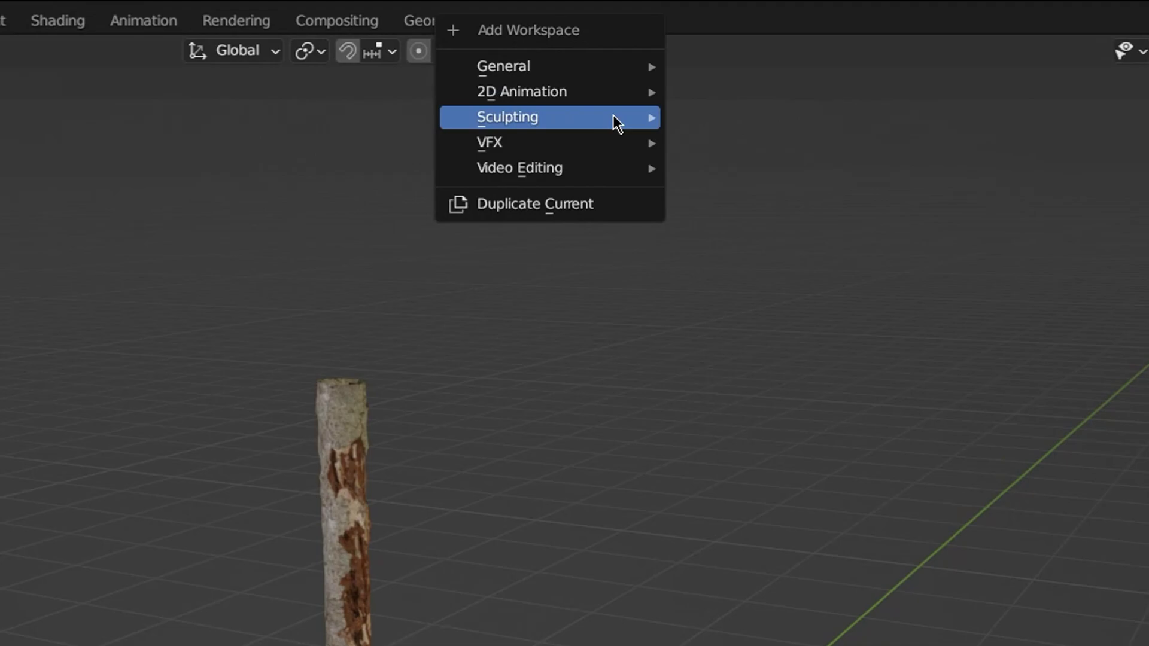
mouse_move(635, 142)
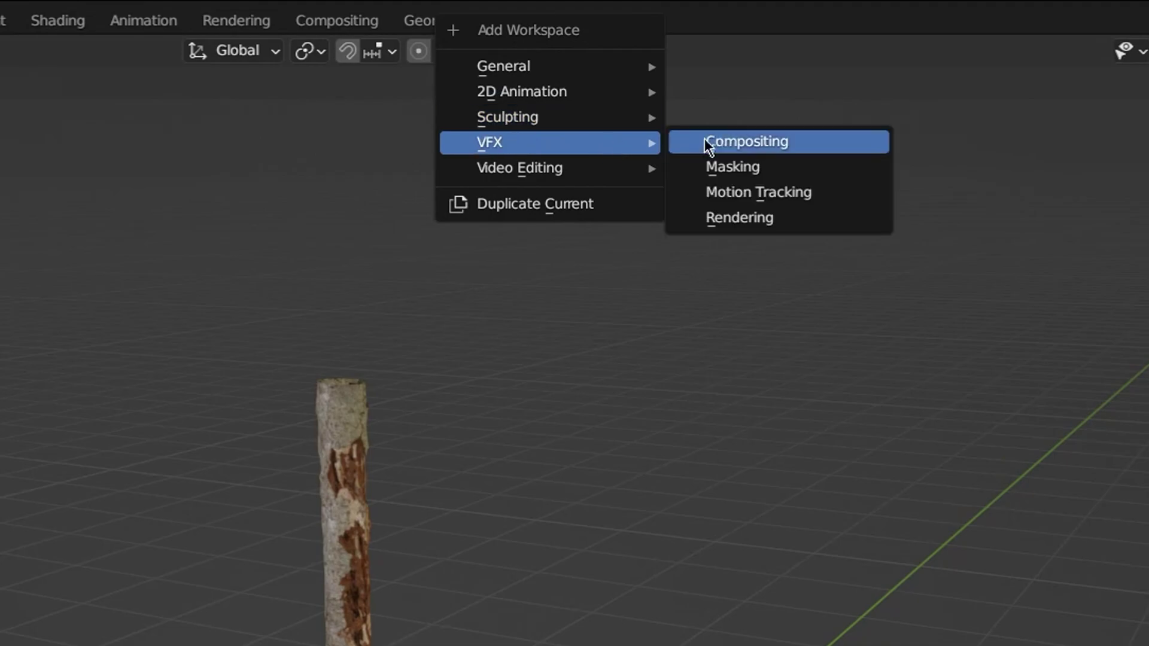
click(762, 189)
click(332, 479)
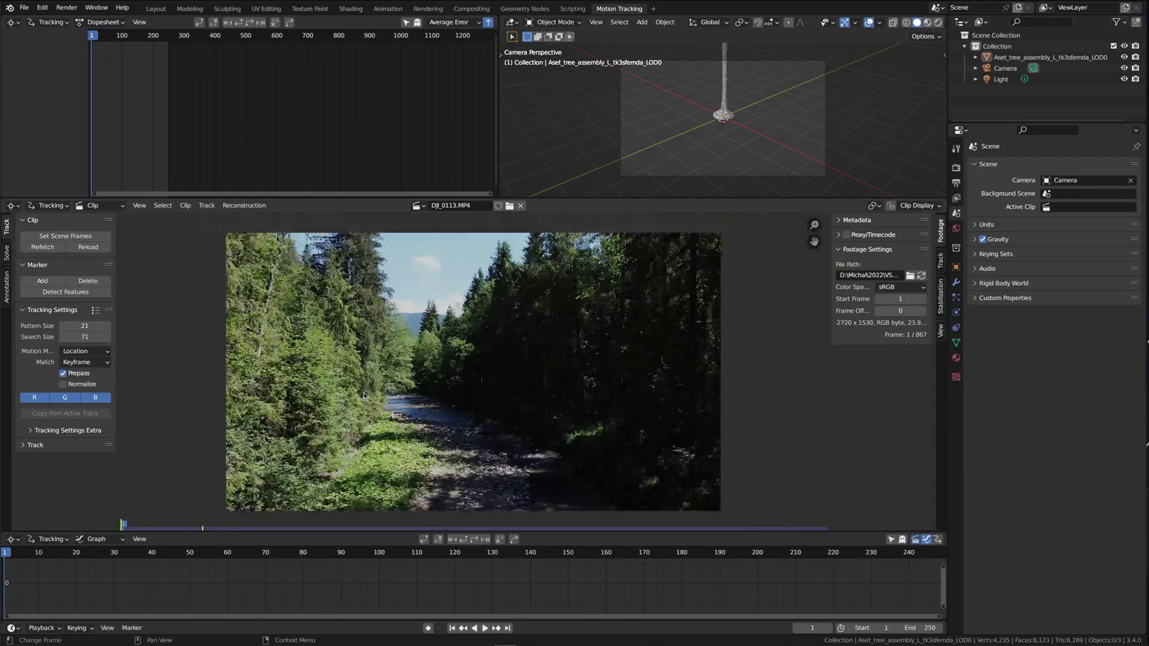
double_click(892, 622)
text(350)
key(Return)
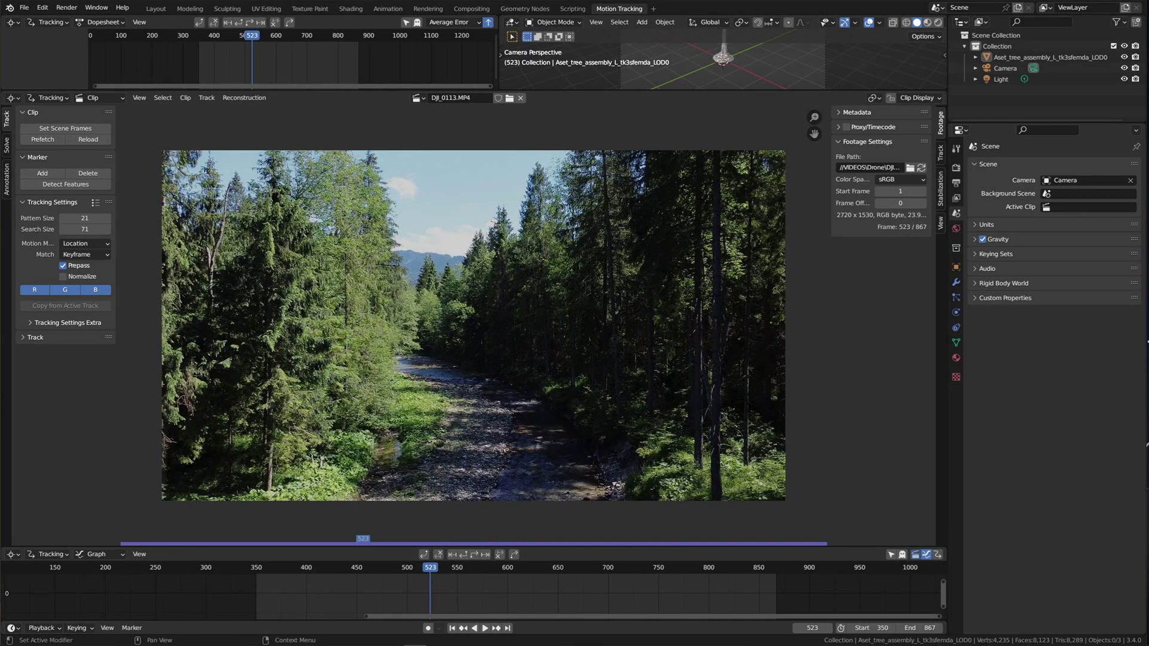
drag(382, 567, 700, 568)
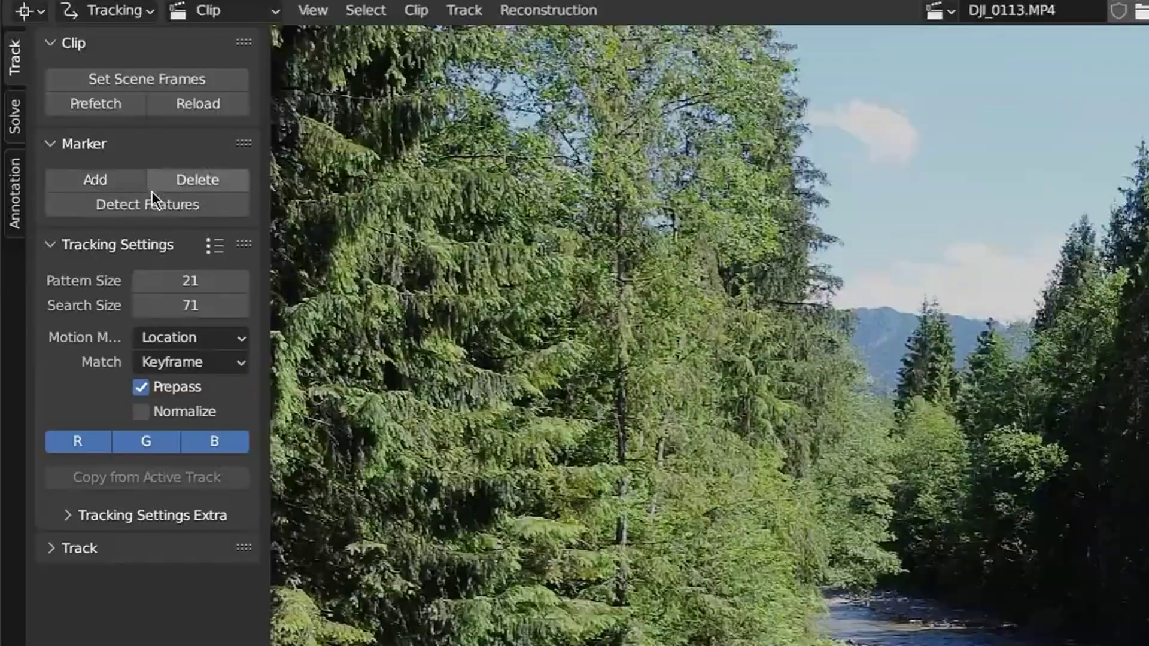
- Detect features with distance 50 and track them forward using the Perspective motion model
click(126, 205)
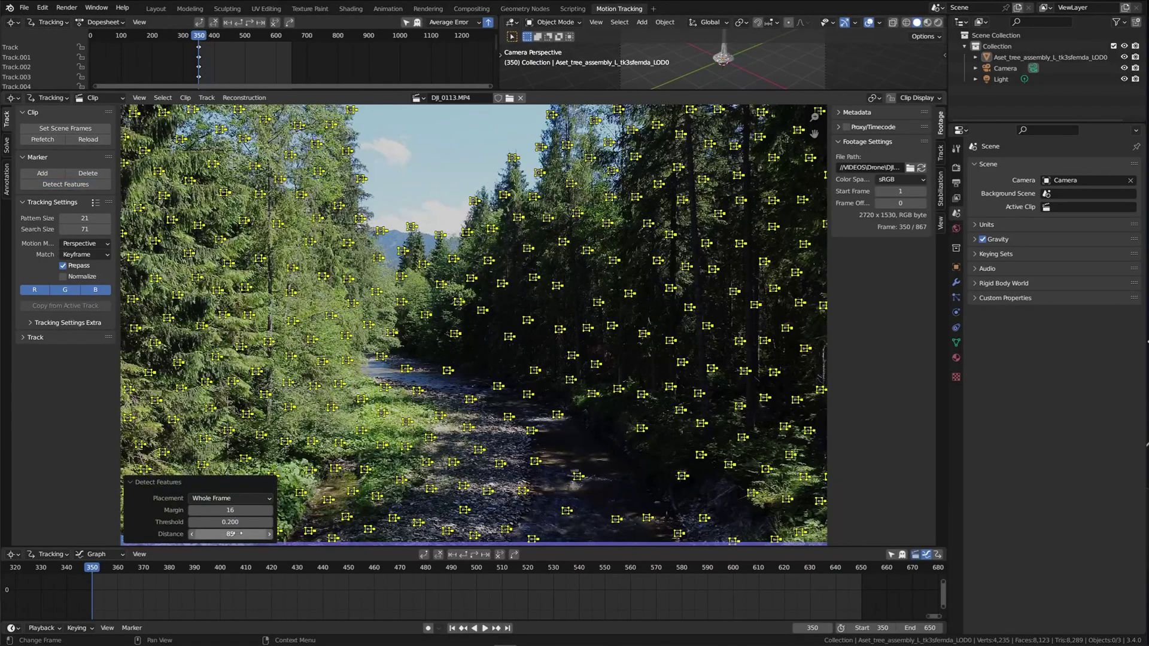
key(Return)
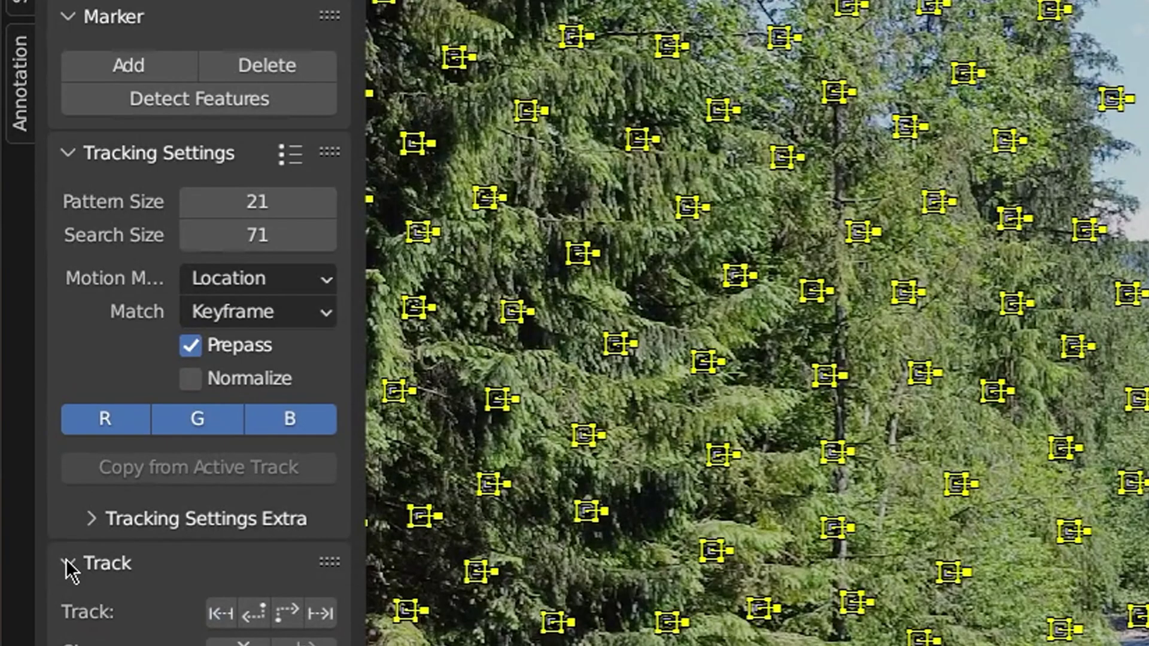
click(70, 564)
click(202, 278)
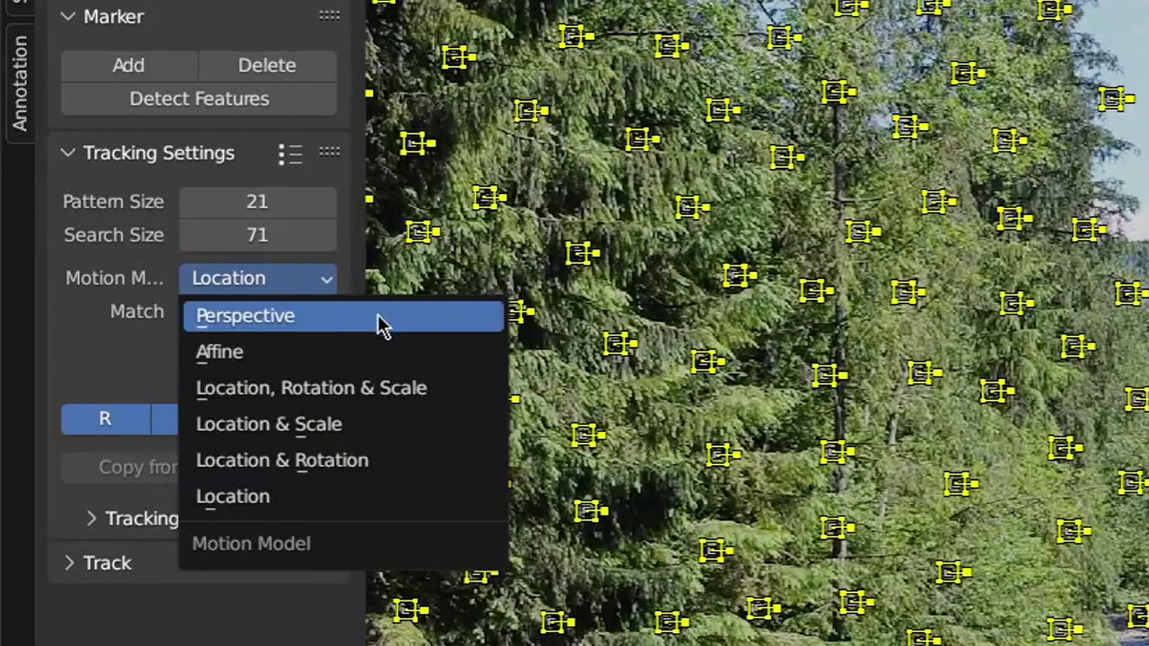
click(379, 314)
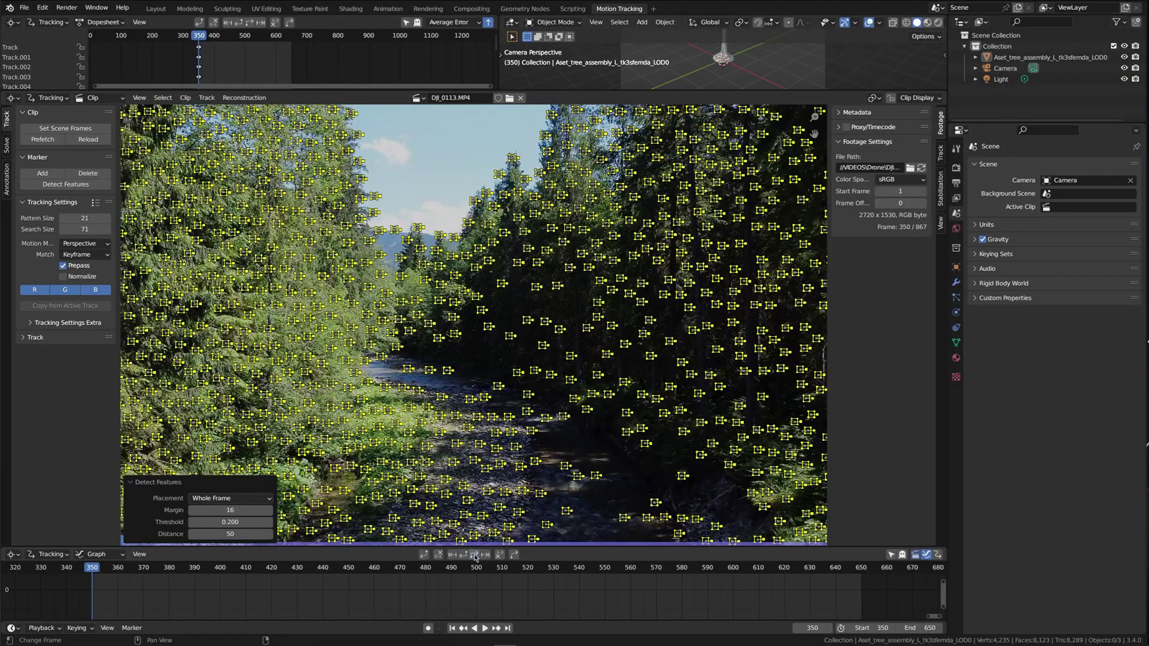
click(475, 555)
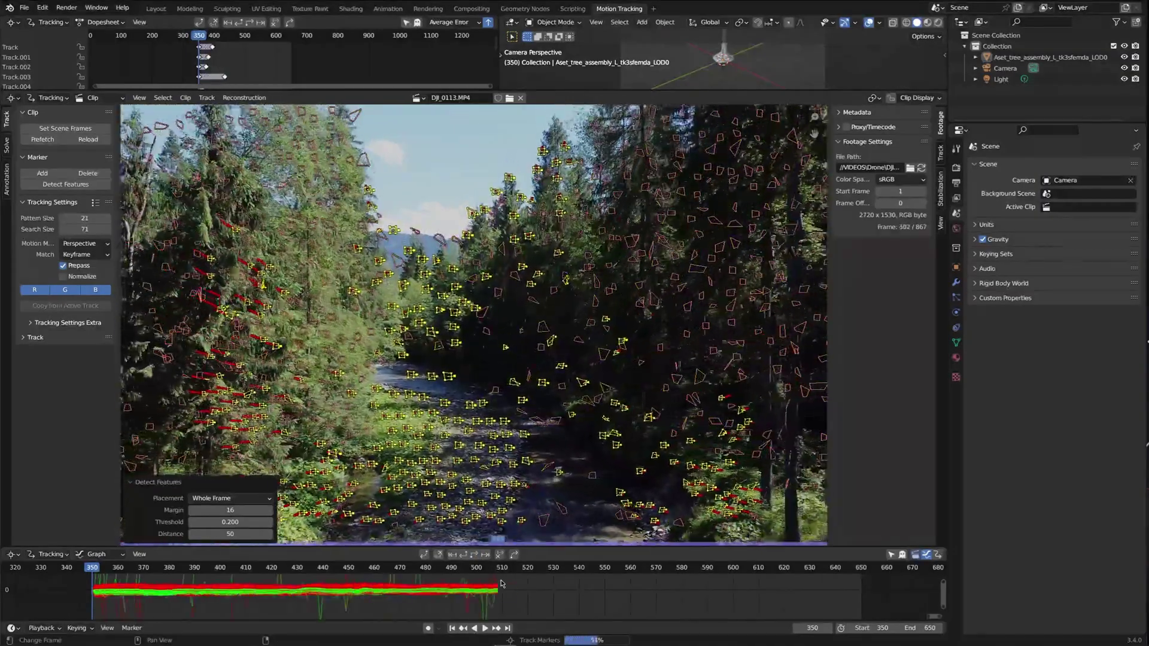
drag(566, 573, 820, 568)
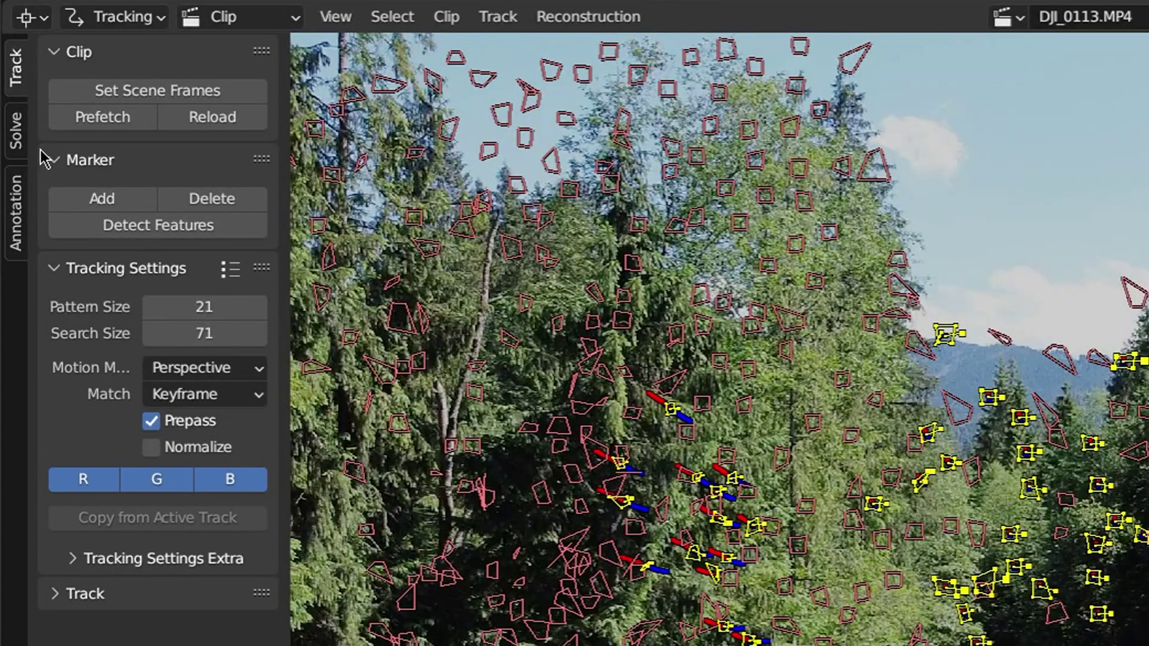
- Filter tracks with threshold 2 and delete the flagged problematic tracks
click(6, 146)
click(56, 430)
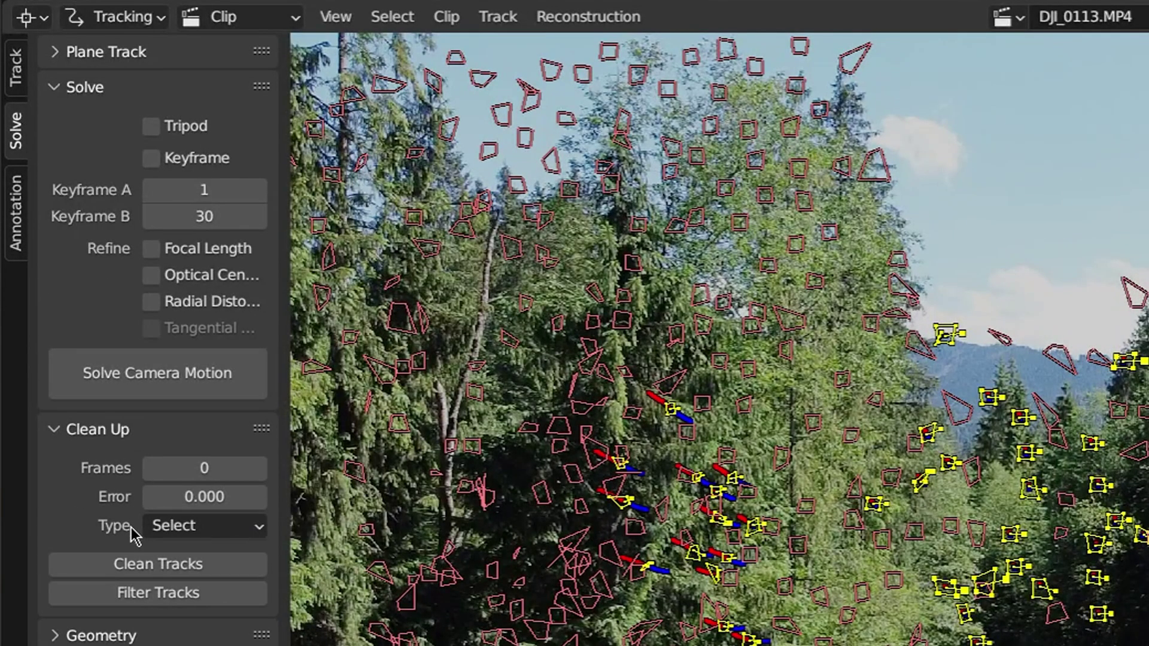
click(158, 593)
text(2)
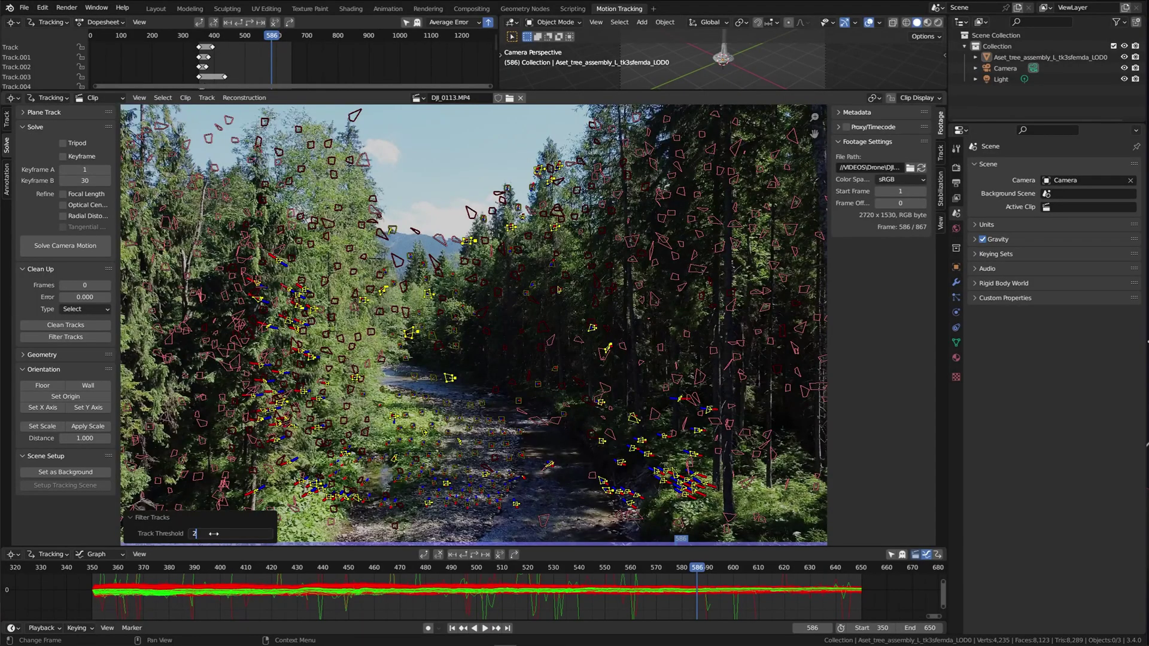
key(Return)
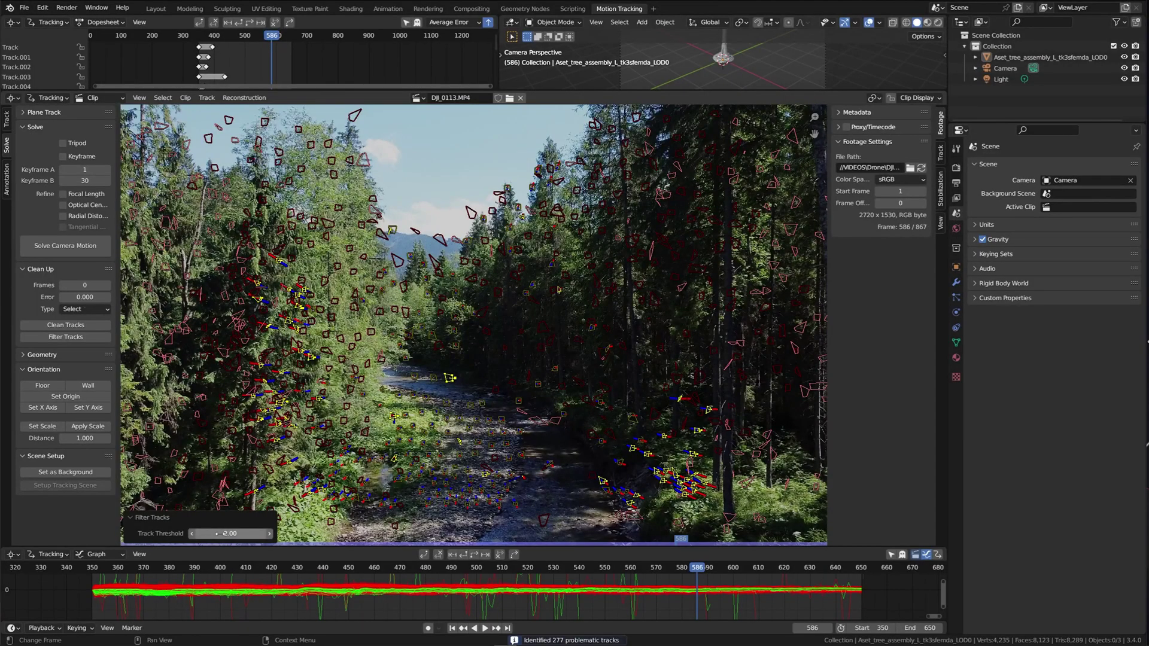
key(x)
click(388, 435)
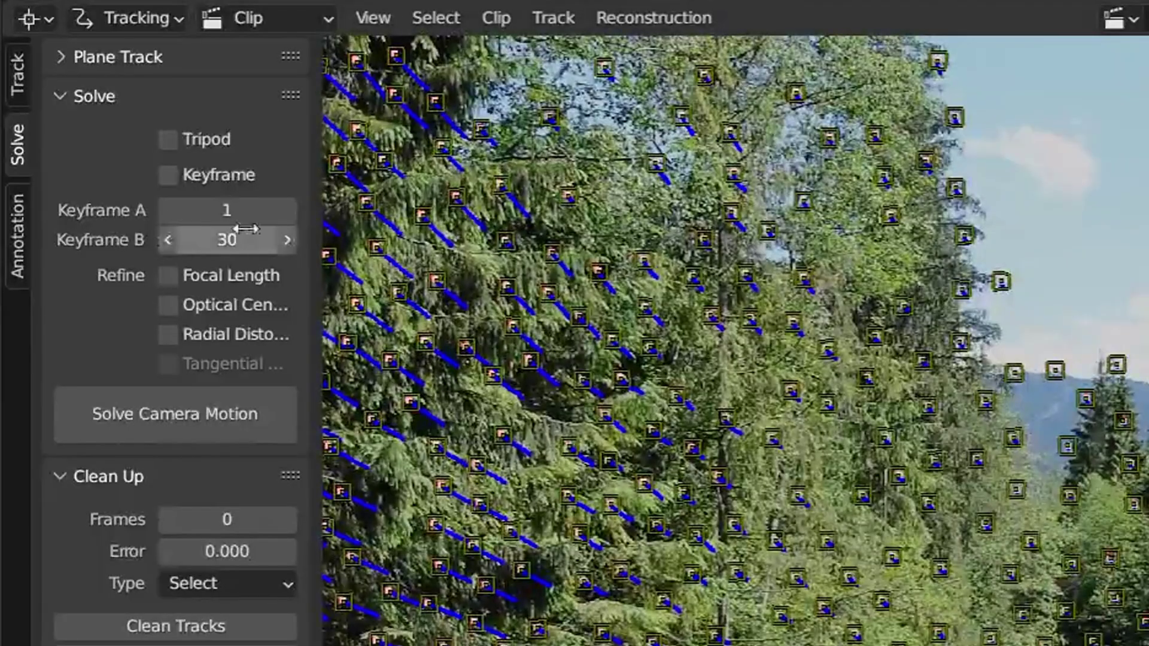
- Set solve keyframes A 350 and B 550, refine optical center, and solve the camera motion
click(91, 170)
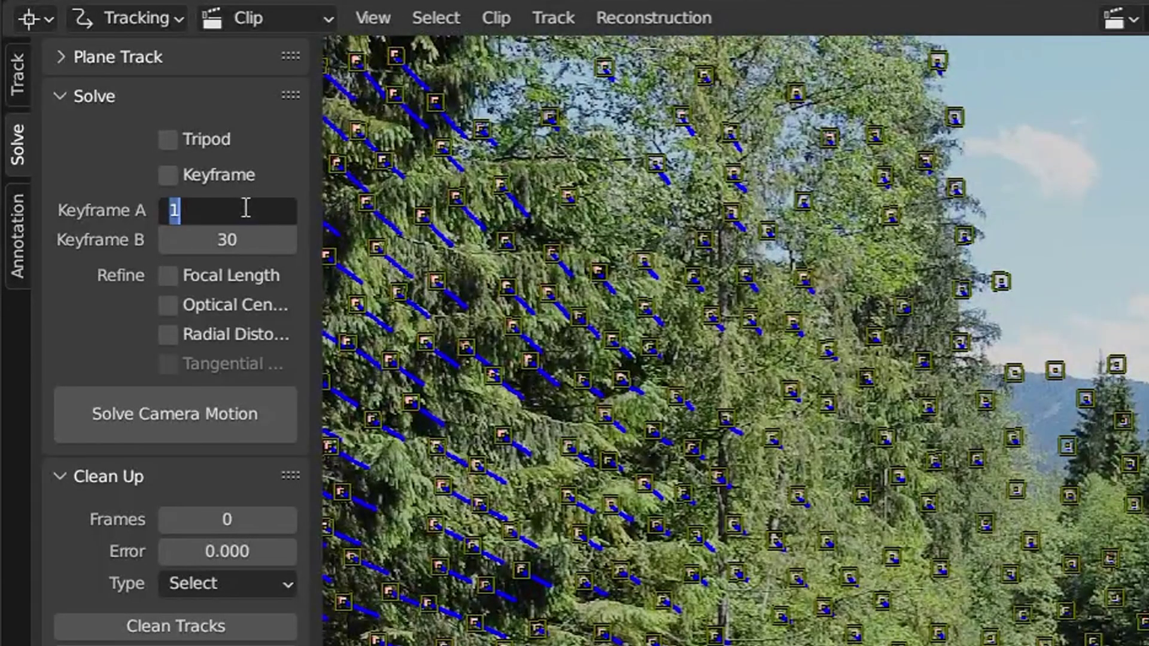
text(350)
key(Return)
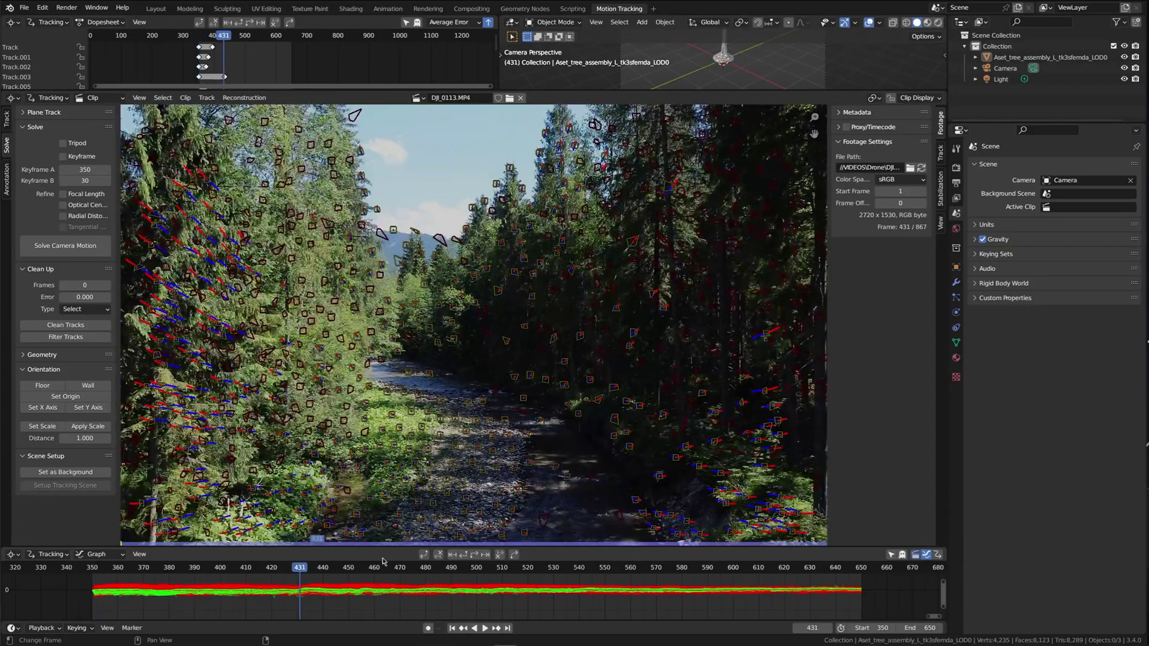
drag(685, 560, 626, 576)
click(91, 179)
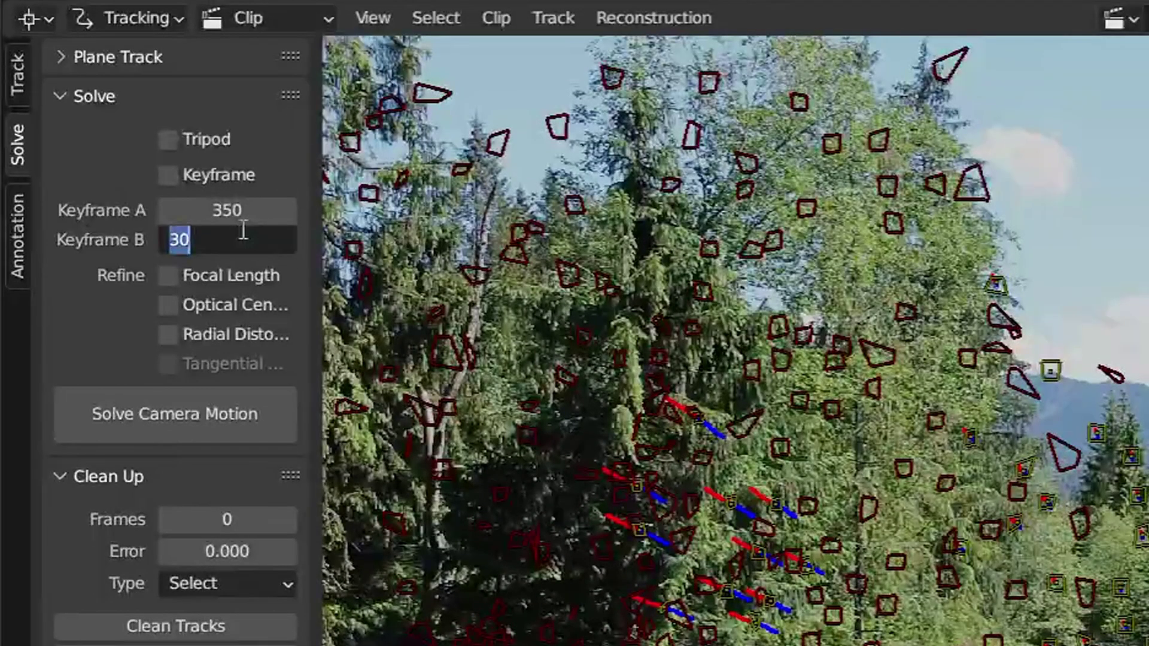
text(550)
key(Return)
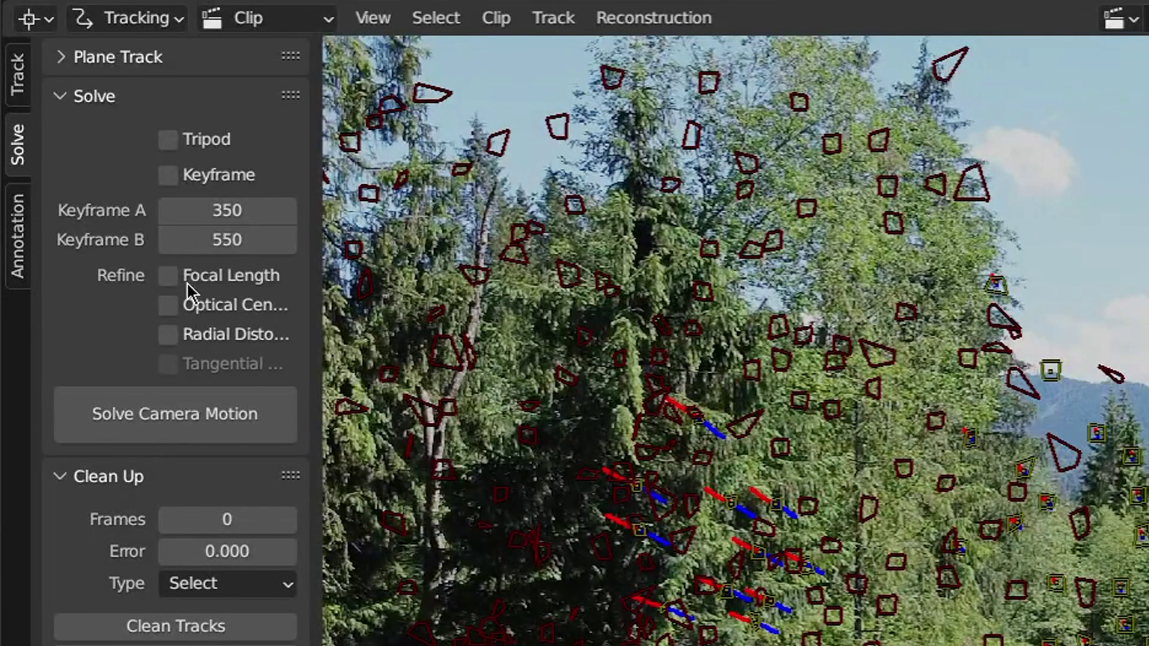
click(168, 306)
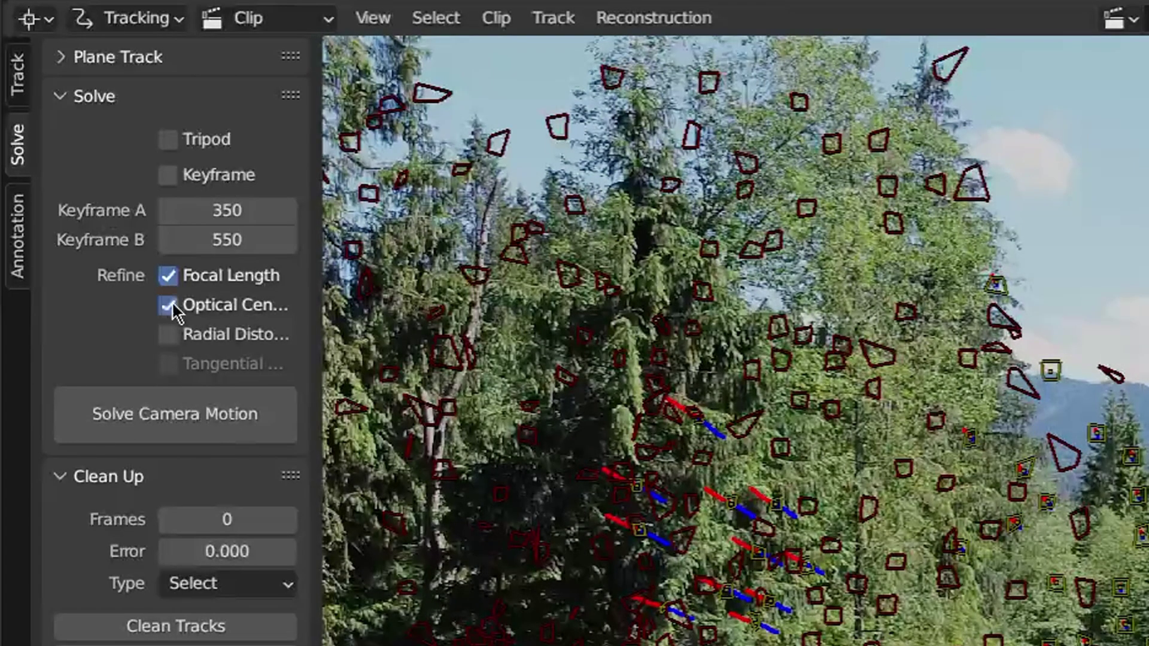
click(174, 405)
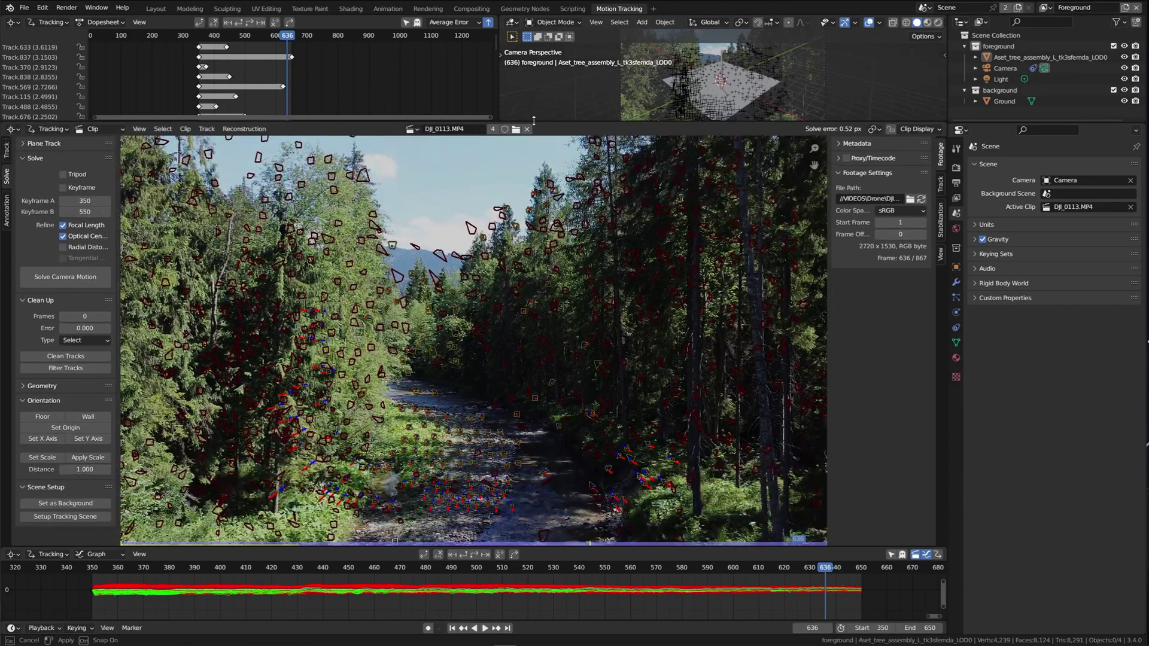
- Set the scene origin and floor from tracks, then rotate the camera about the 3D cursor
click(82, 428)
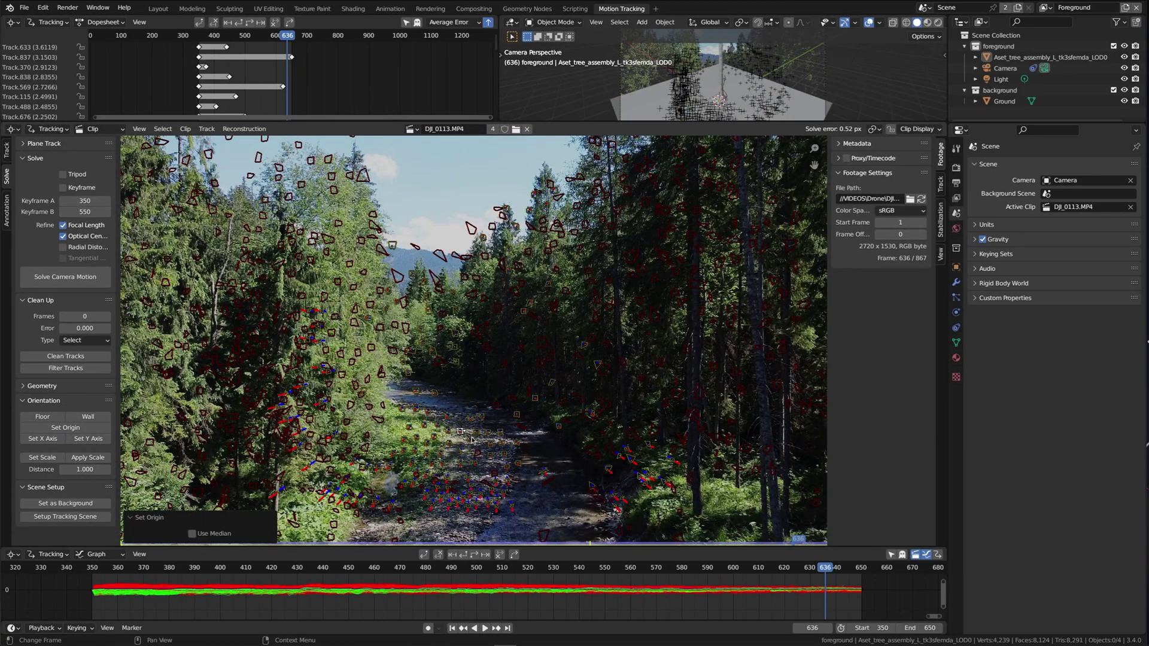
click(52, 420)
click(742, 23)
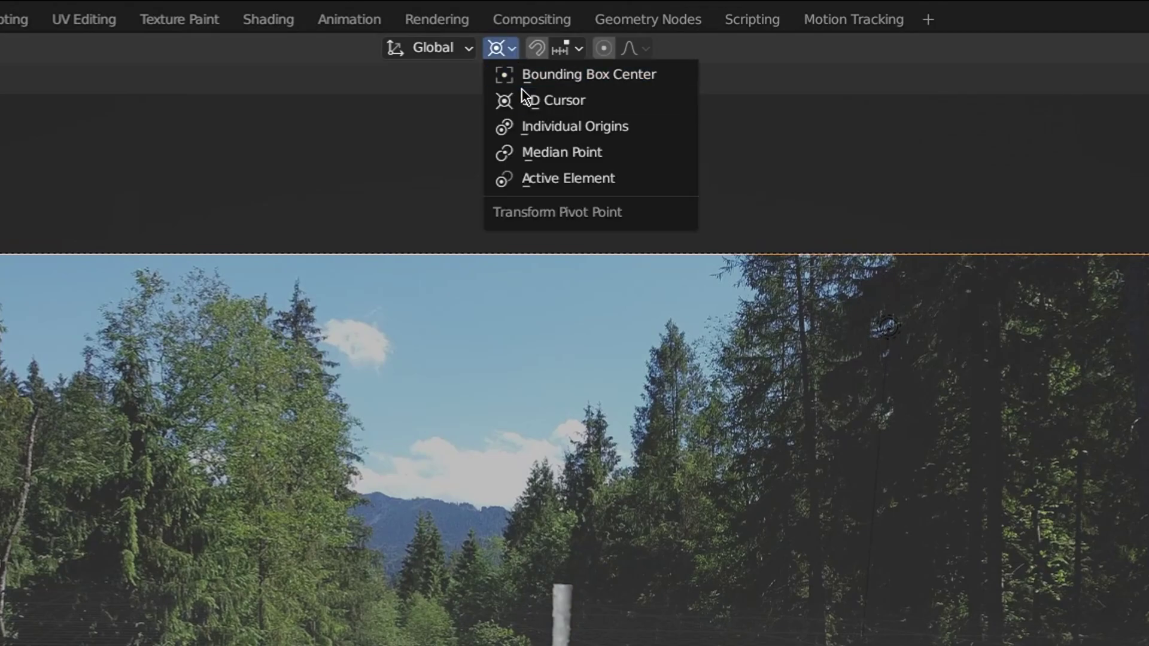
click(541, 100)
key(r)
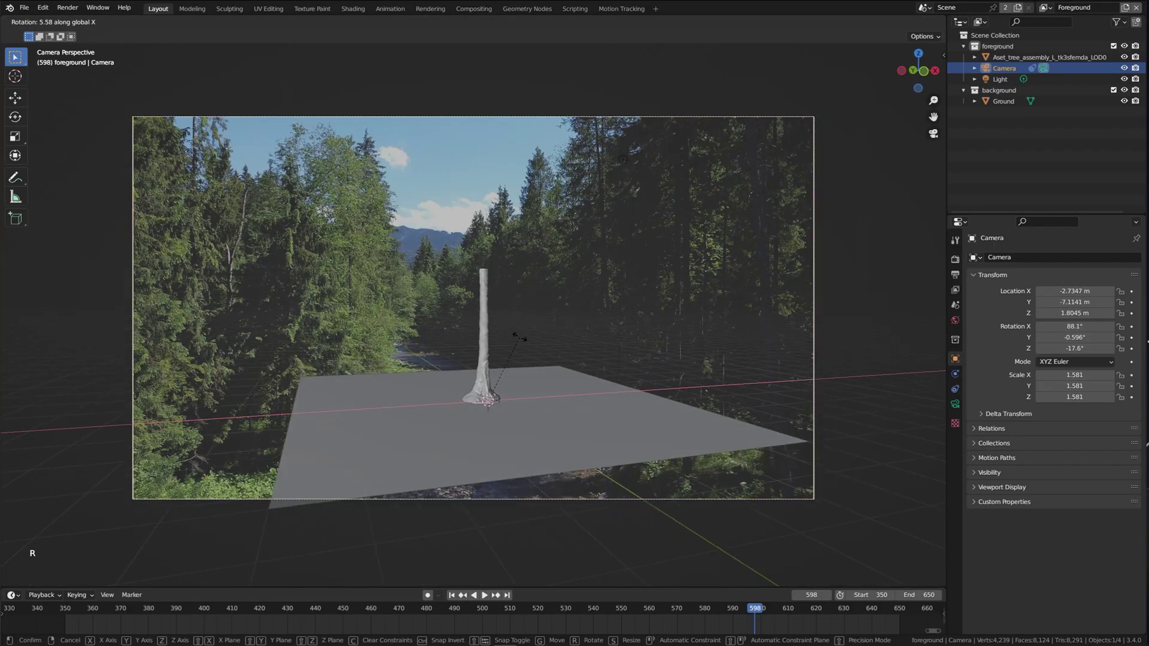
click(519, 339)
key(r)
key(z)
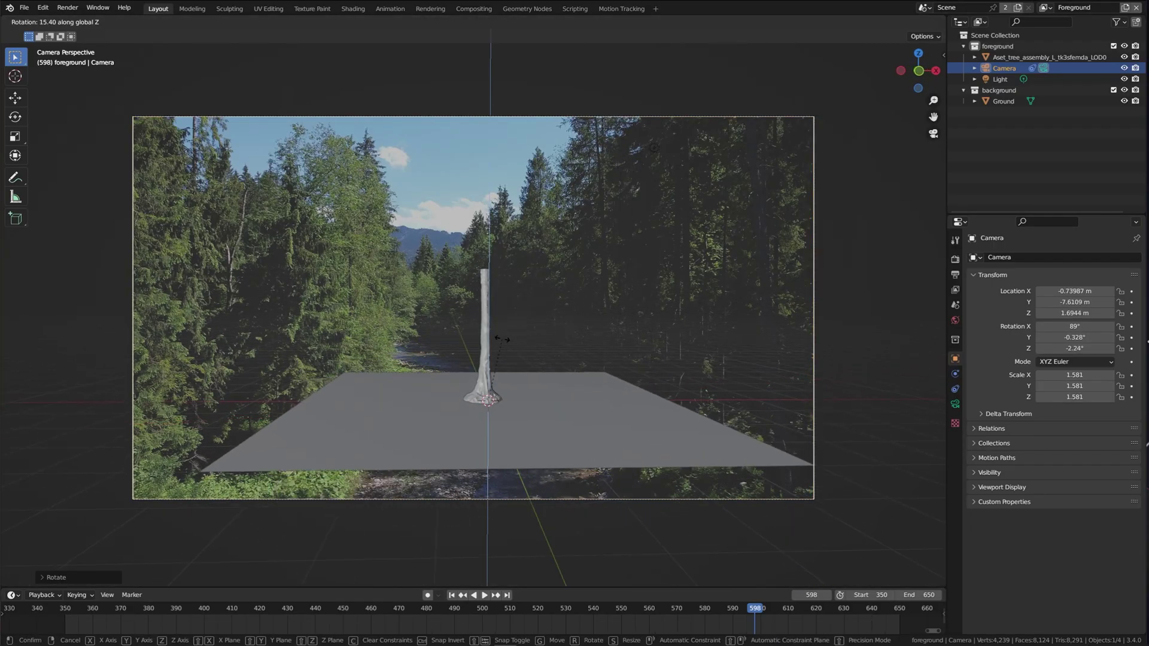
click(502, 350)
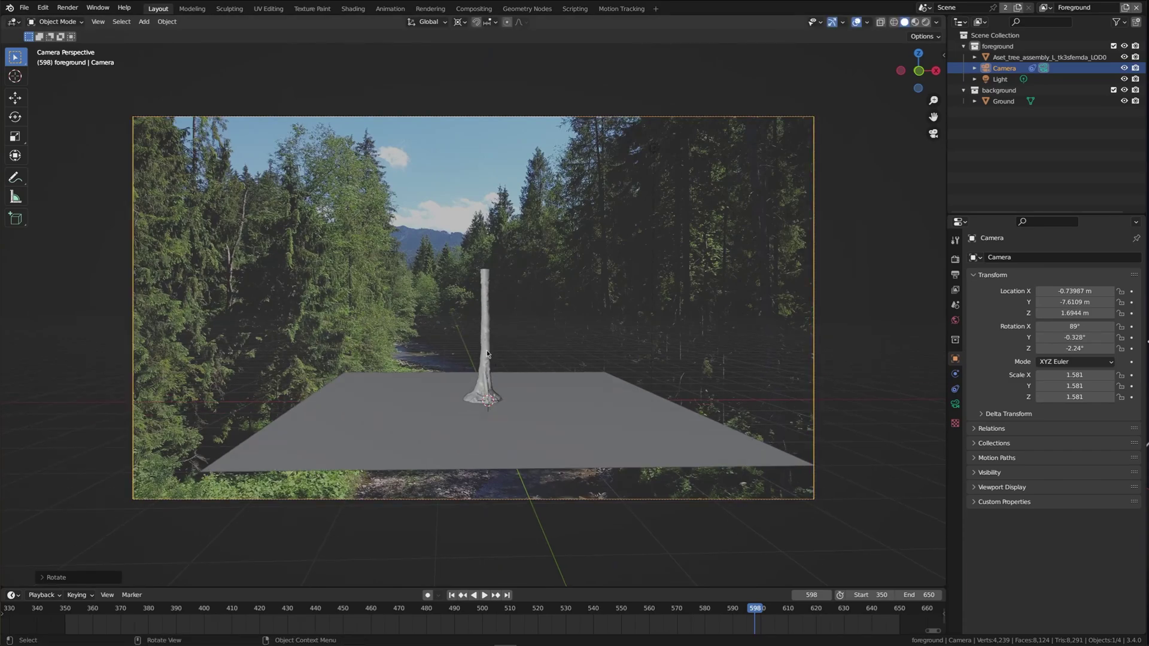
- Lay the tree trunk horizontally across the shot and shift it sideways into position
click(488, 353)
key(r)
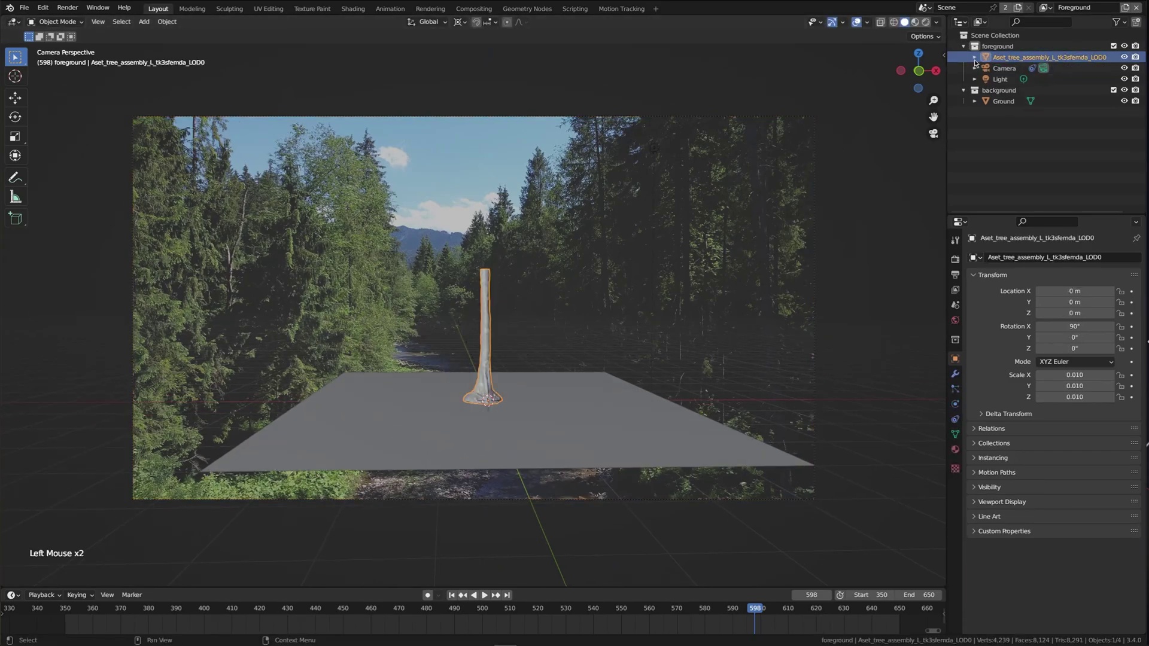
key(g)
key(z)
click(519, 385)
key(r)
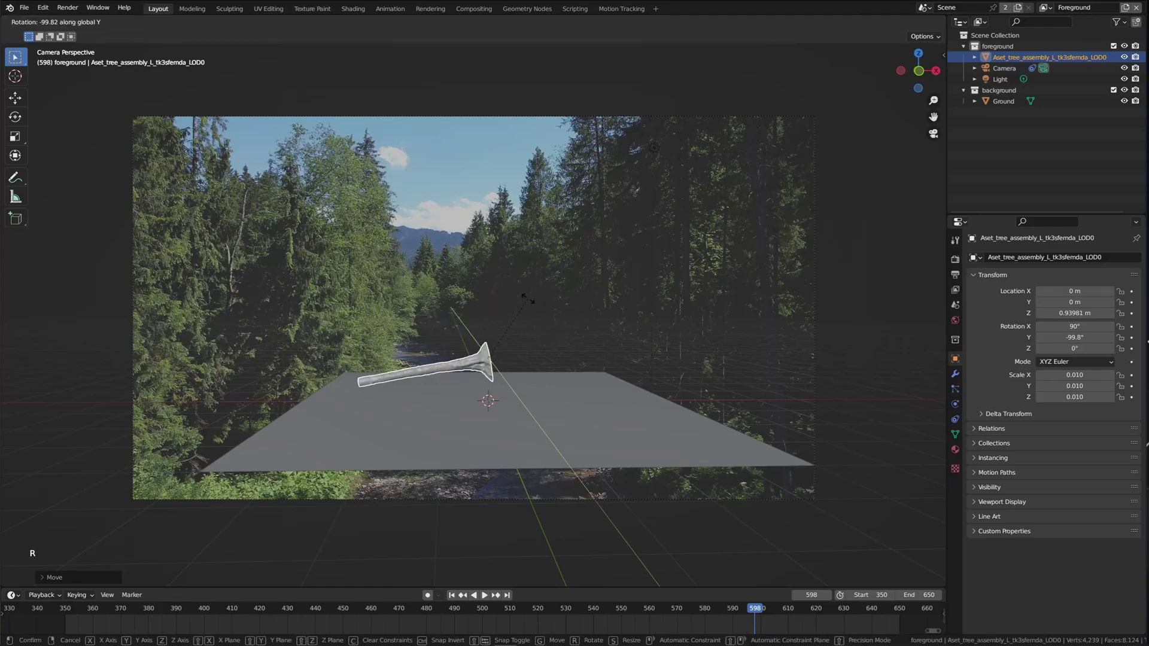
click(514, 323)
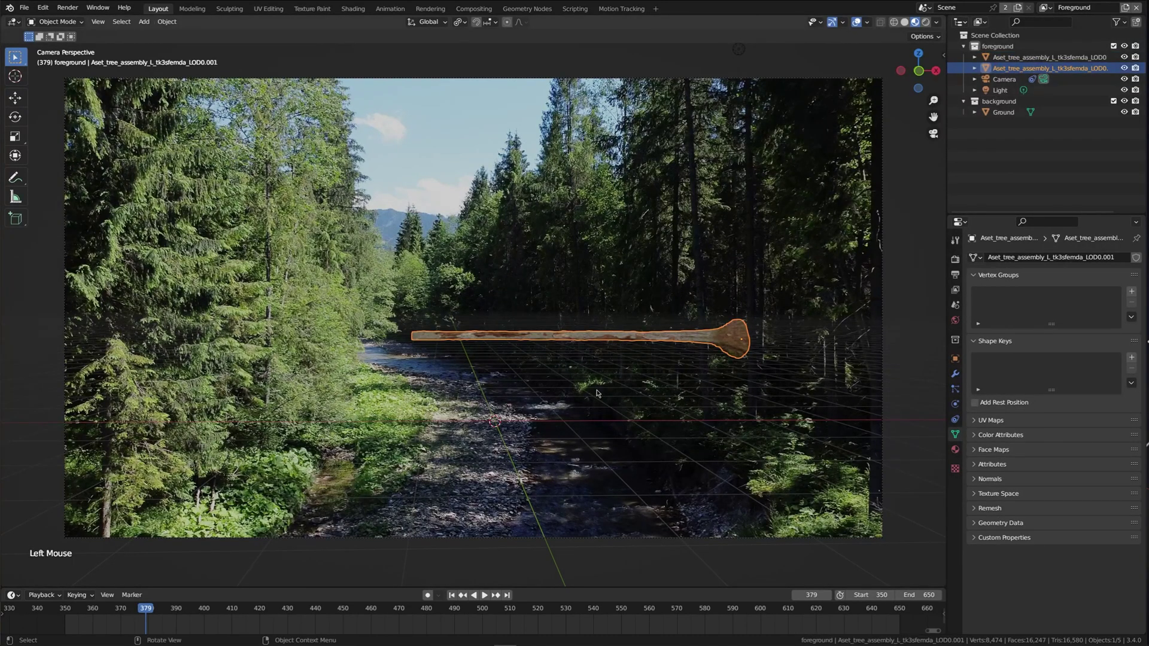
key(g)
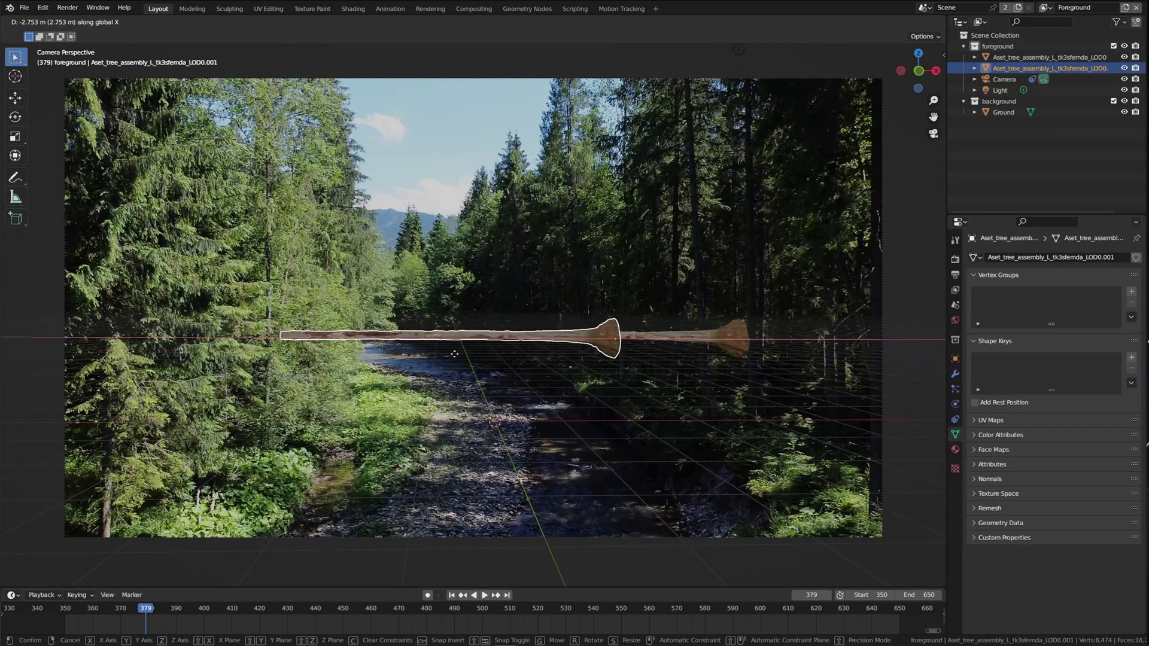
click(598, 395)
- Tweak the trunk's vertices in Edit Mode, return to camera view, and browse Poly Haven HDRIs
key(Tab)
scroll(706, 277, up, 3)
middle_drag(706, 277, 480, 411)
key(g)
key(KP_0)
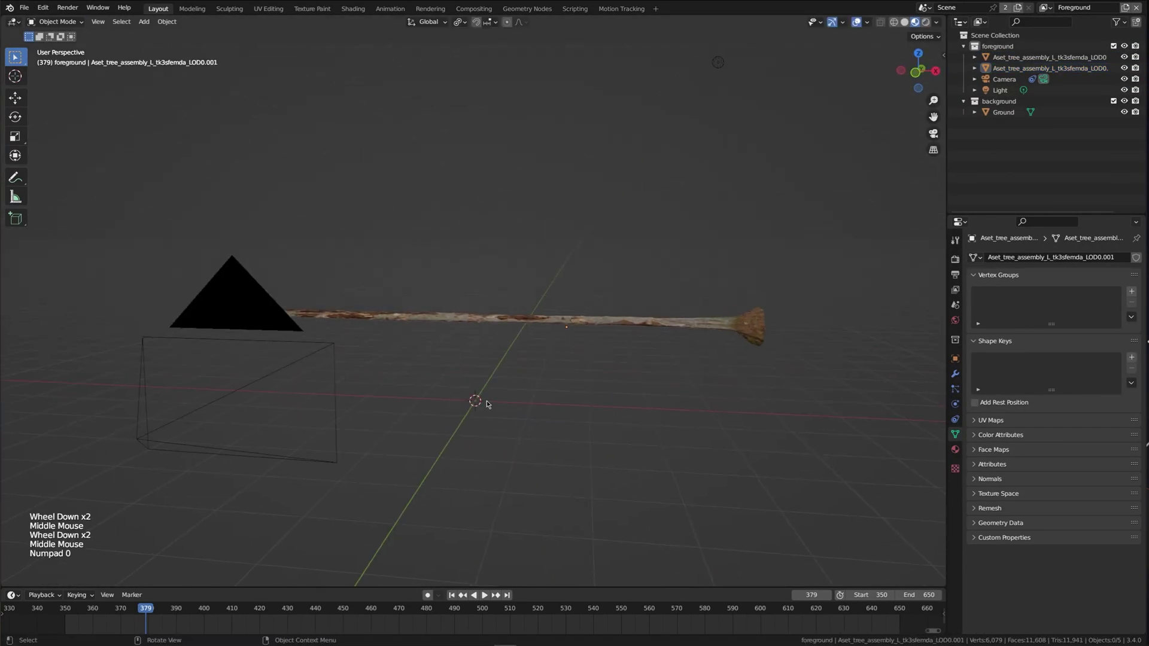
key(alt+Tab)
scroll(636, 312, down, 5)
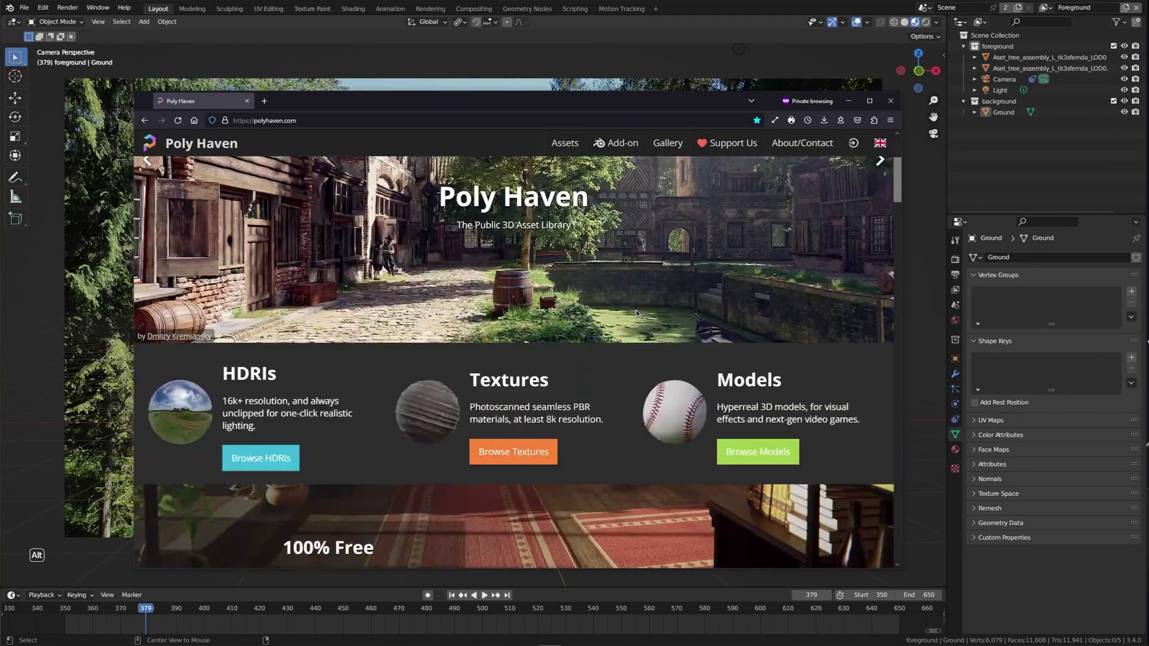
click(257, 405)
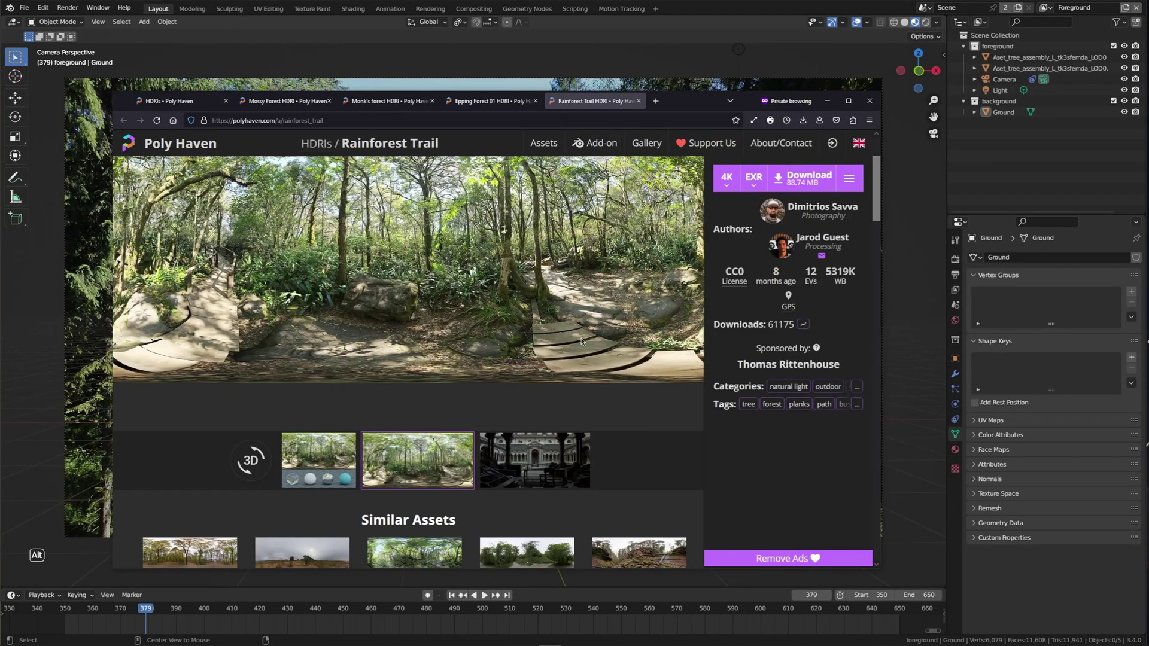
- Light the world with the forest HDRI as an Environment Texture, rotated via a Mapping node
click(581, 341)
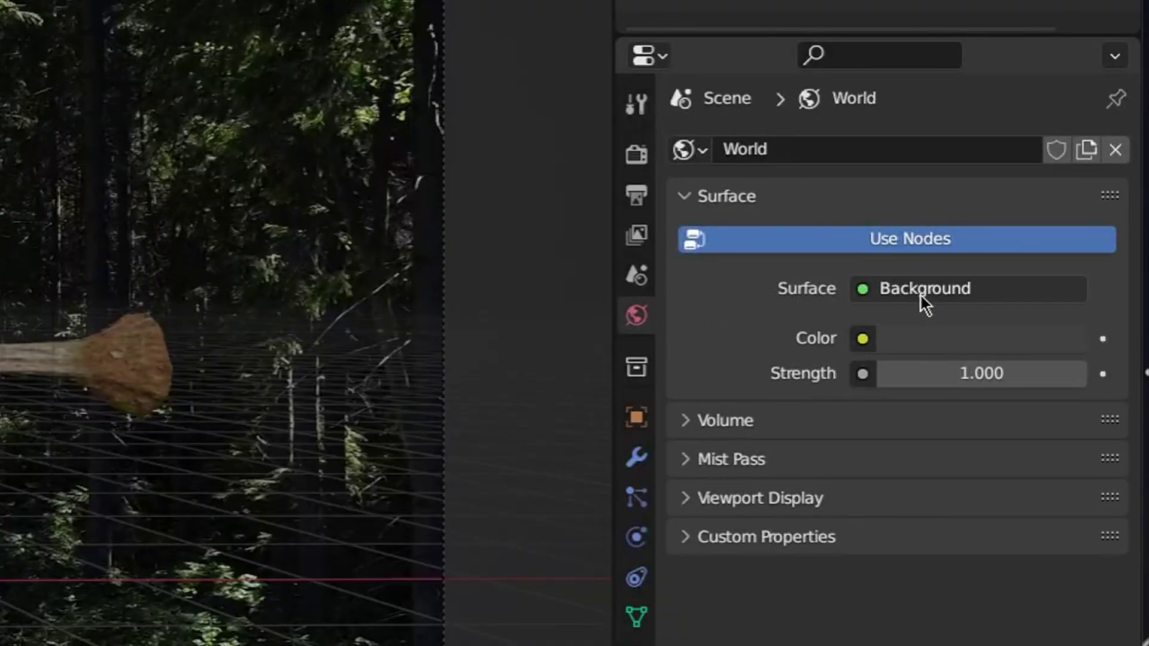
click(862, 347)
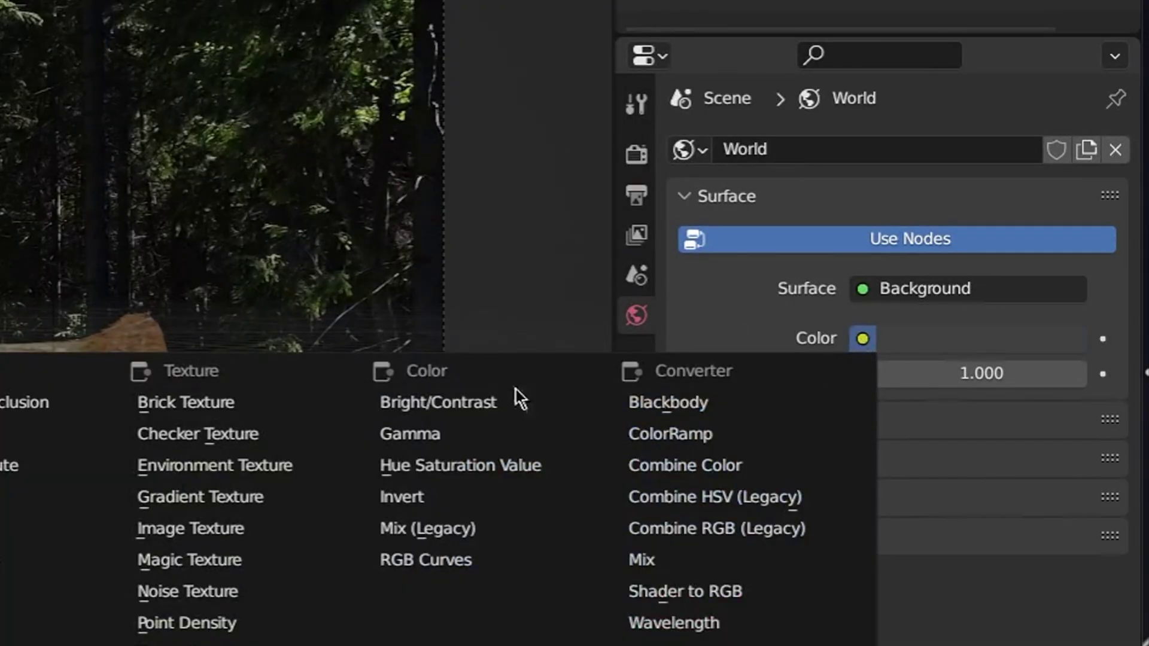
click(249, 482)
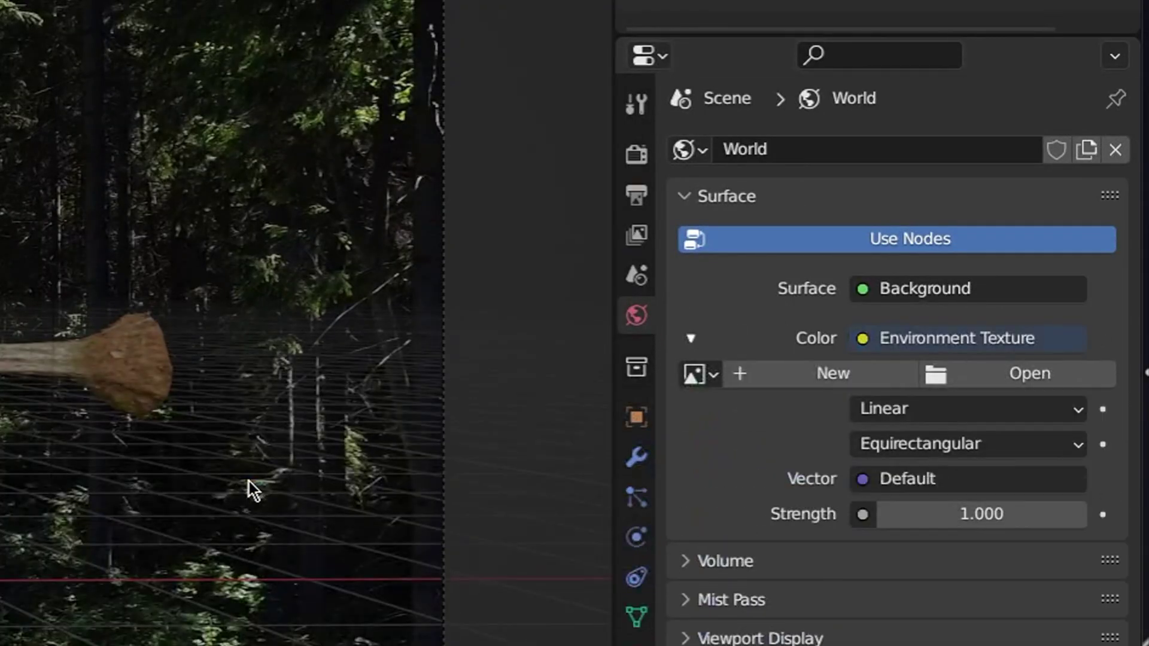
click(1018, 385)
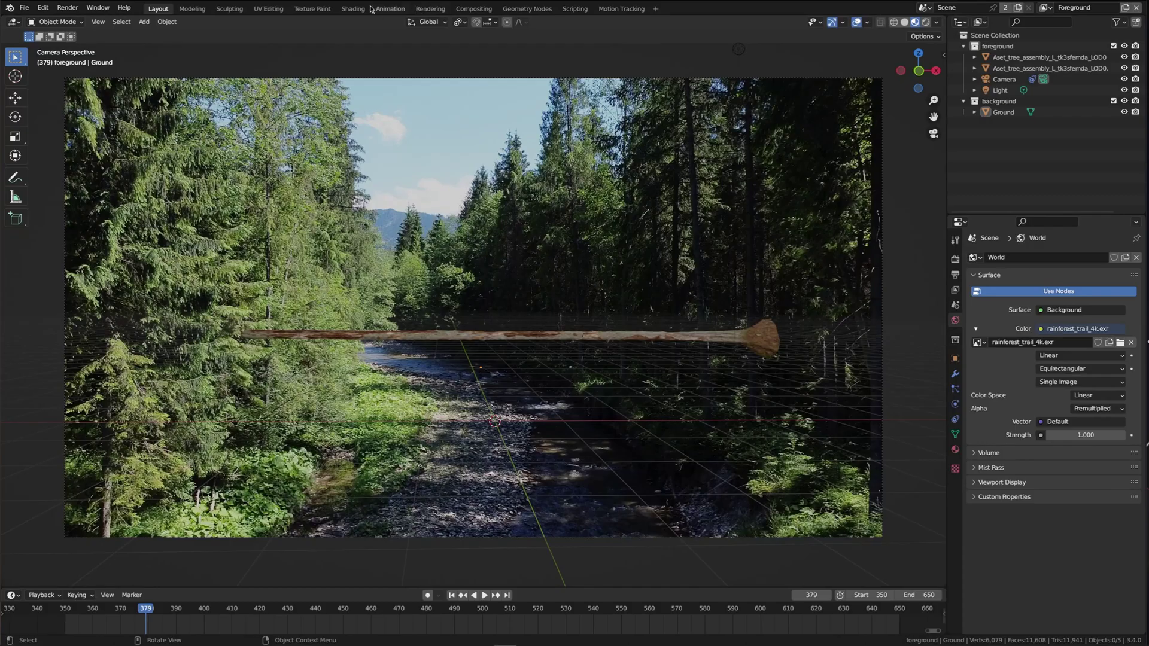
click(352, 8)
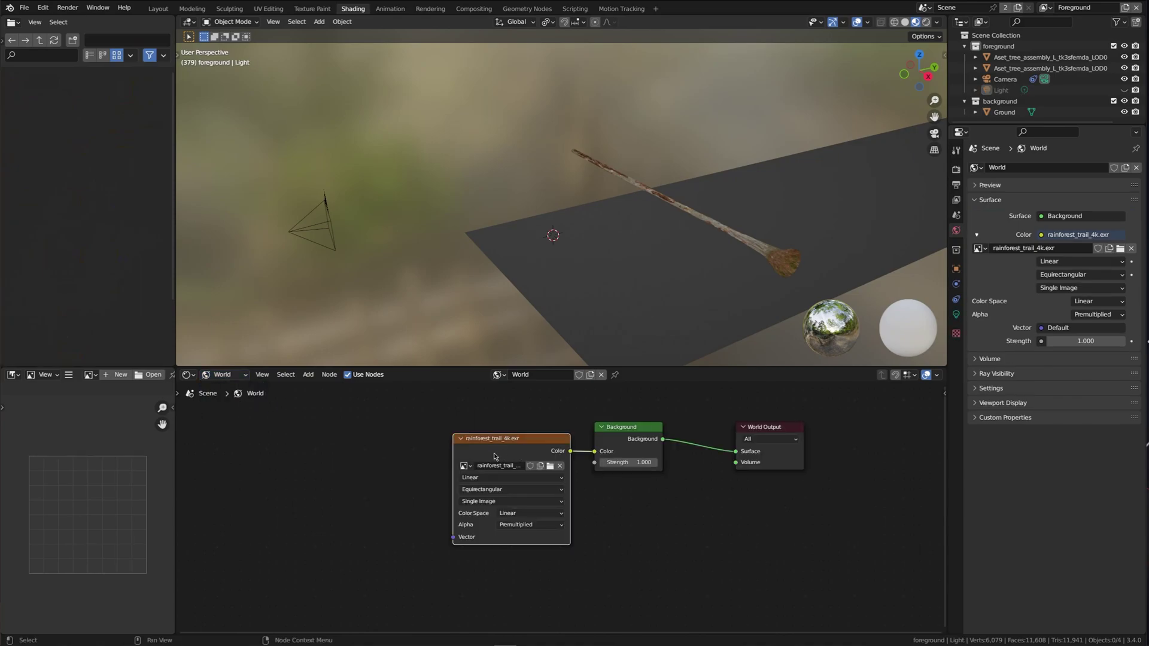
key(ctrl+t)
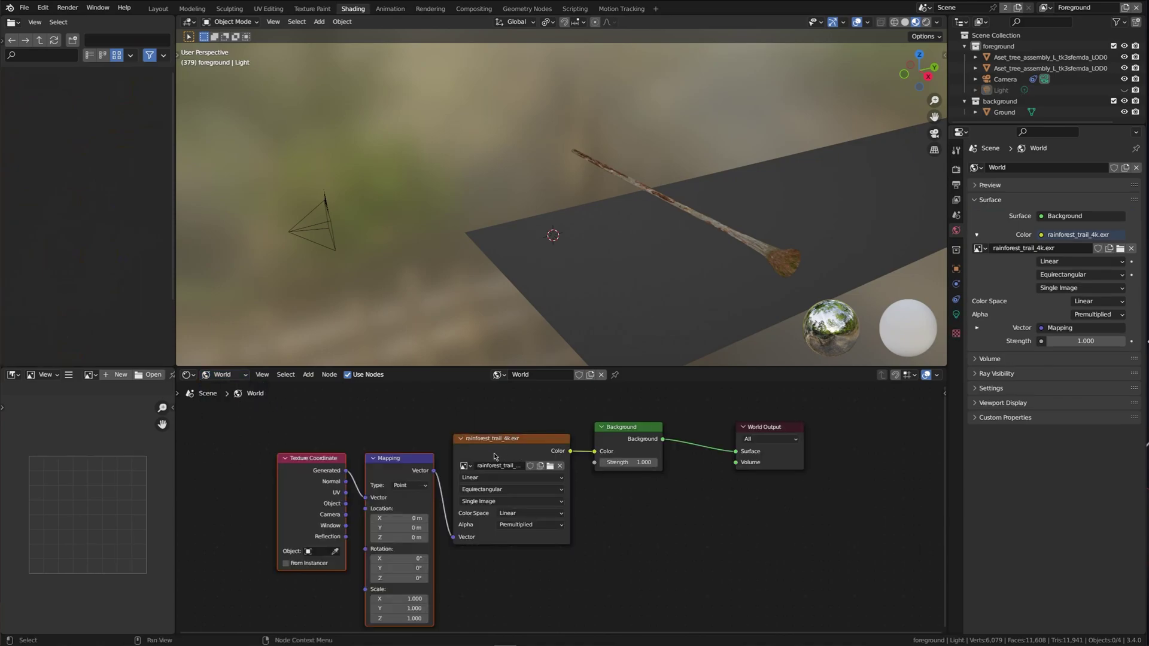
key(Home)
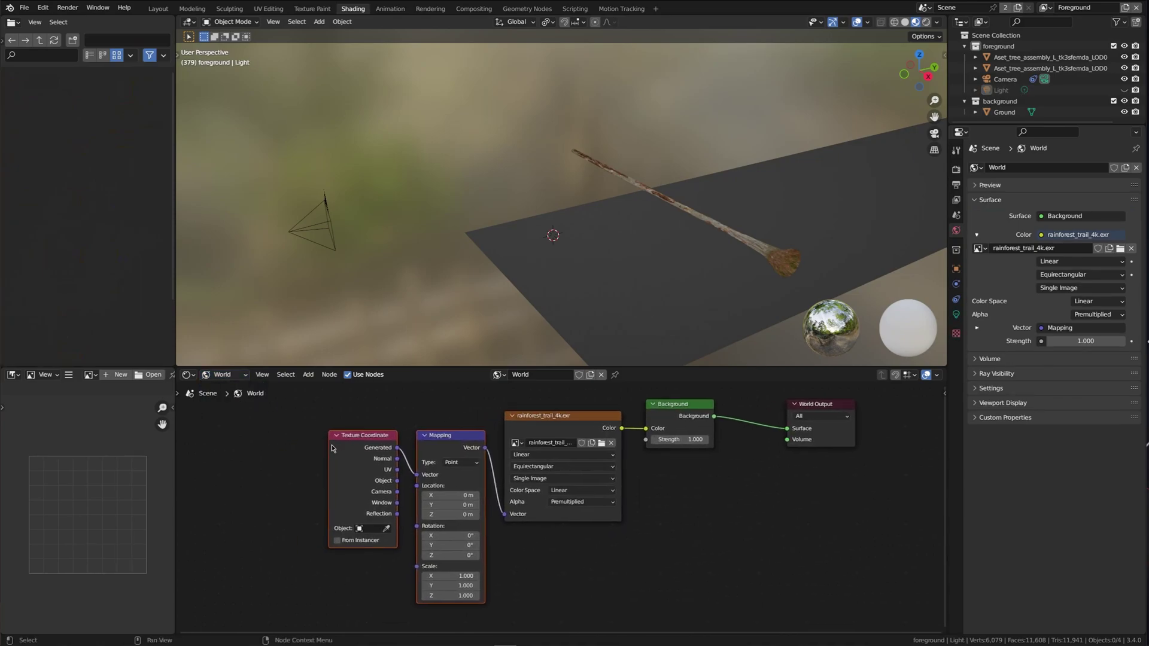
middle_drag(496, 180, 631, 109)
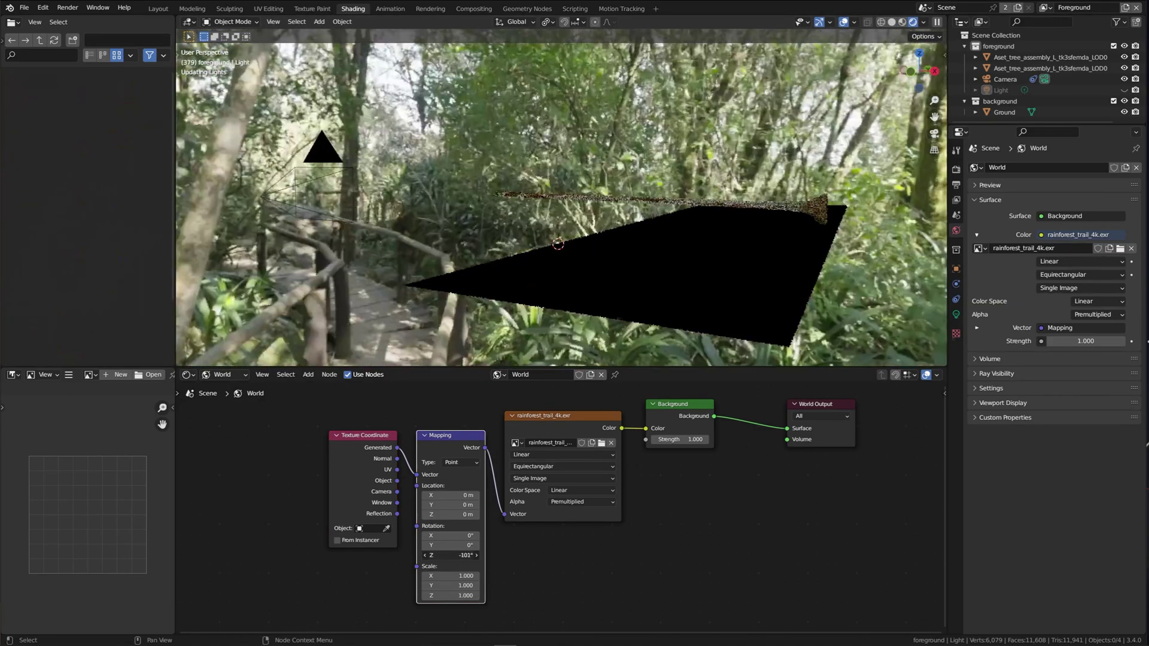
drag(455, 555, 584, 567)
- Insert an RGB Curves node before the Background and bend it into a contrast S-curve
key(shift+a)
text(cur)
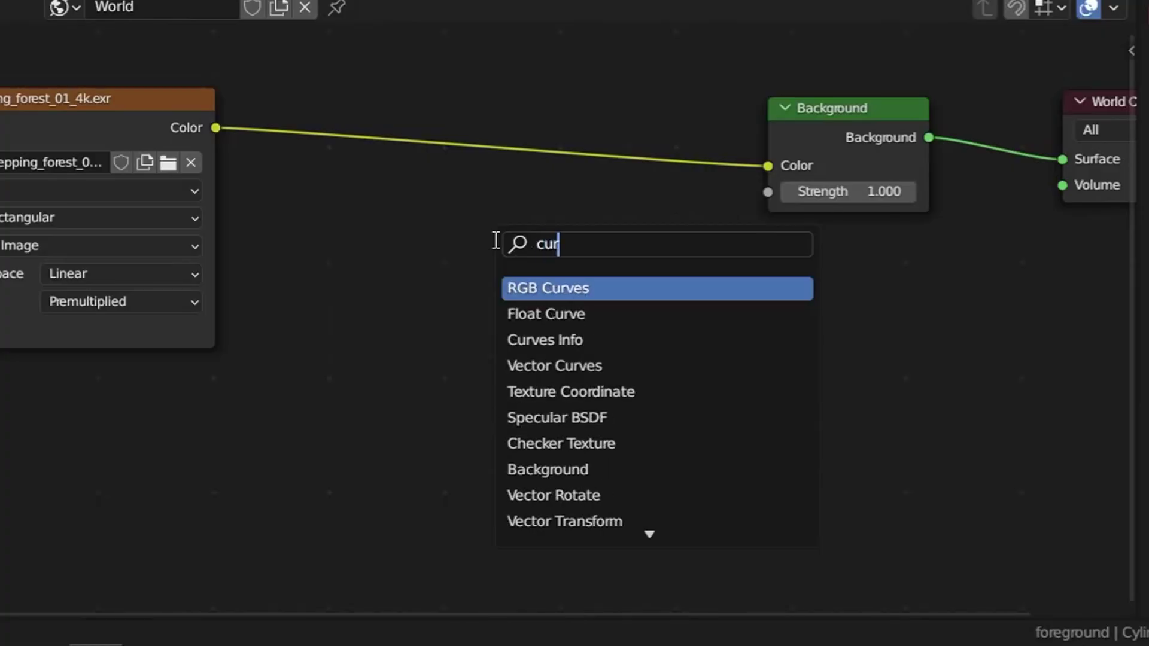
key(Return)
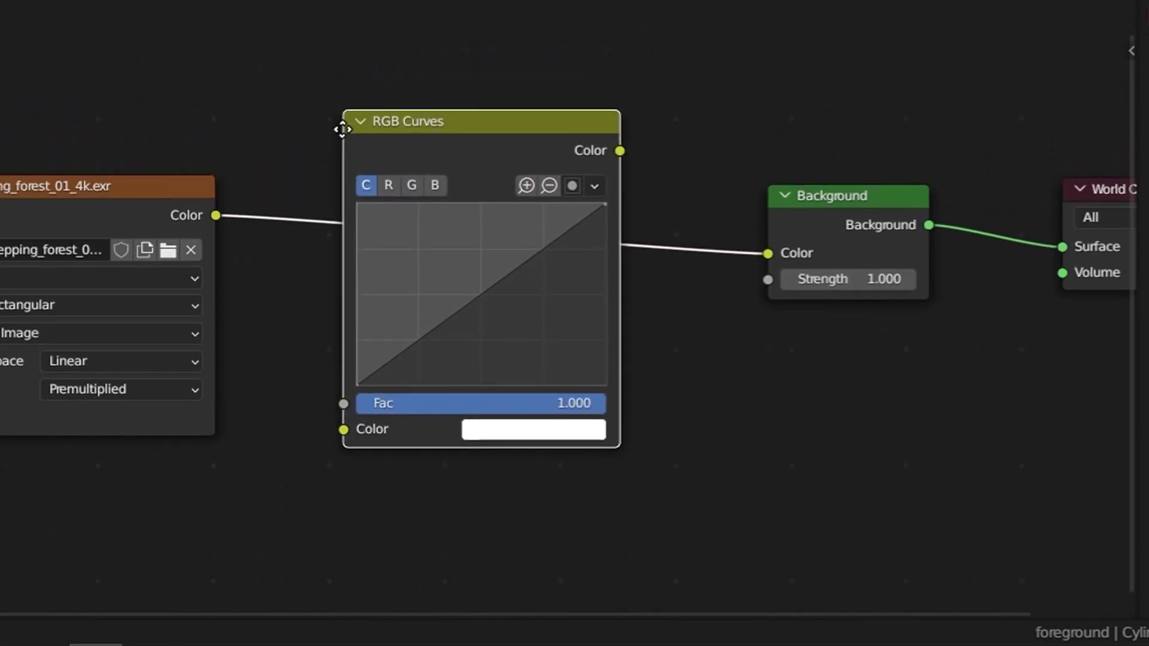
click(340, 145)
drag(695, 483, 653, 529)
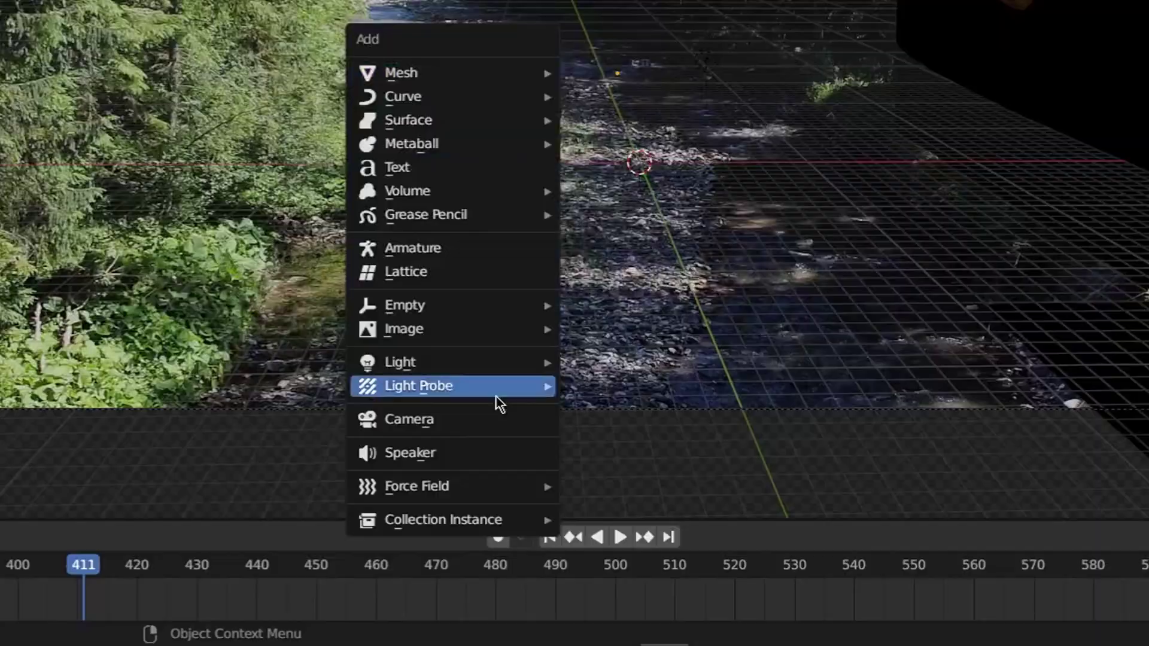
- Add a Sun light and paste a copy of the spruce tree
mouse_move(498, 364)
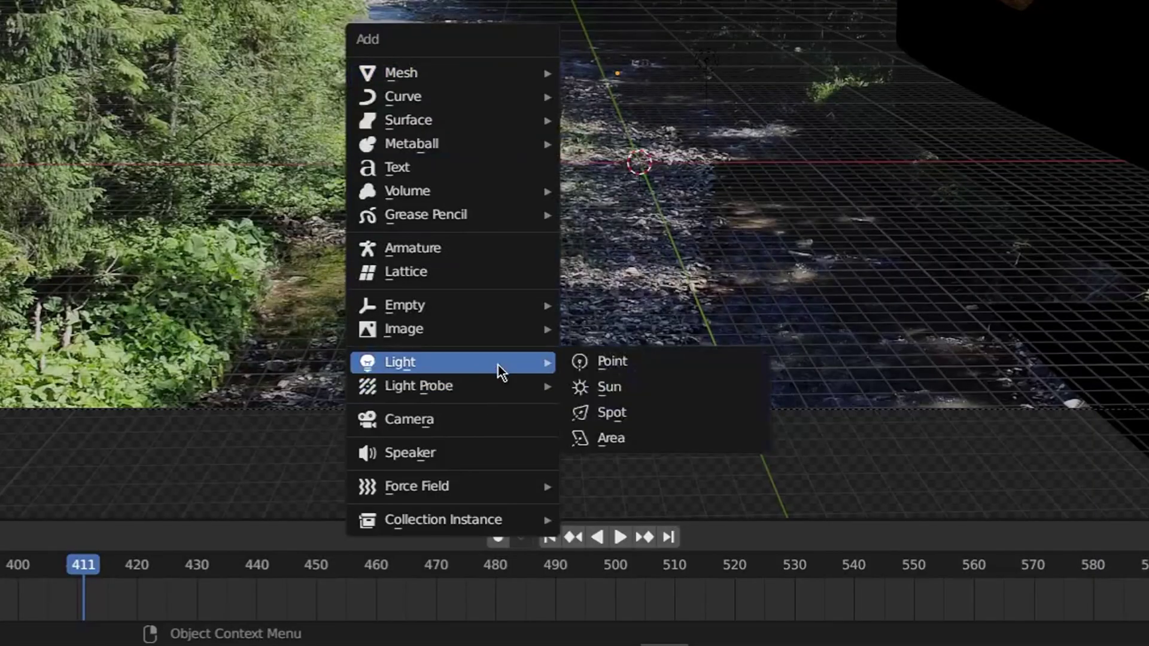
click(667, 389)
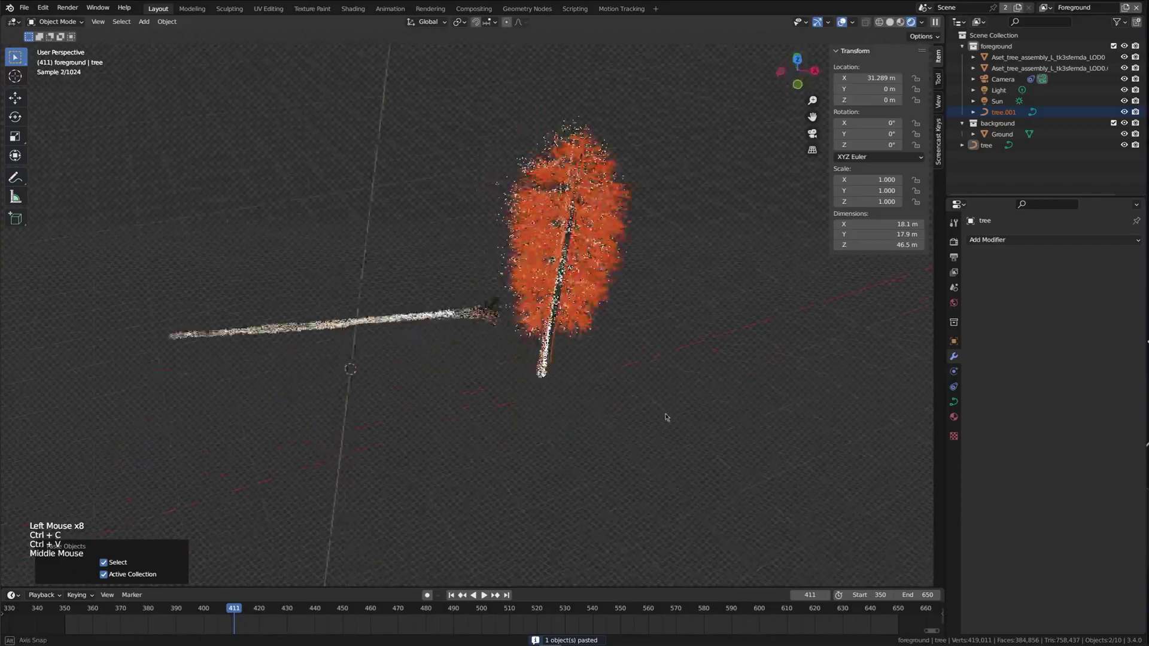
scroll(667, 415, down, 2)
key(ctrl+c)
key(ctrl+v)
- Place the pasted tree and move all the trees into a new collection named TREES
key(g)
click(594, 333)
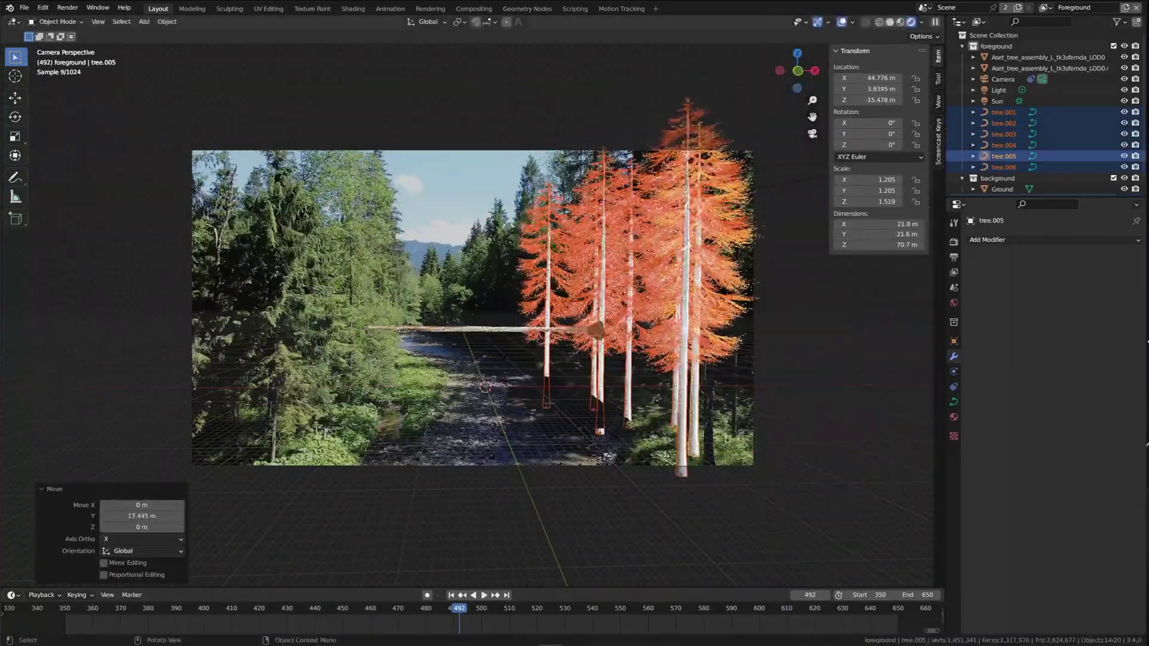
key(KP_0)
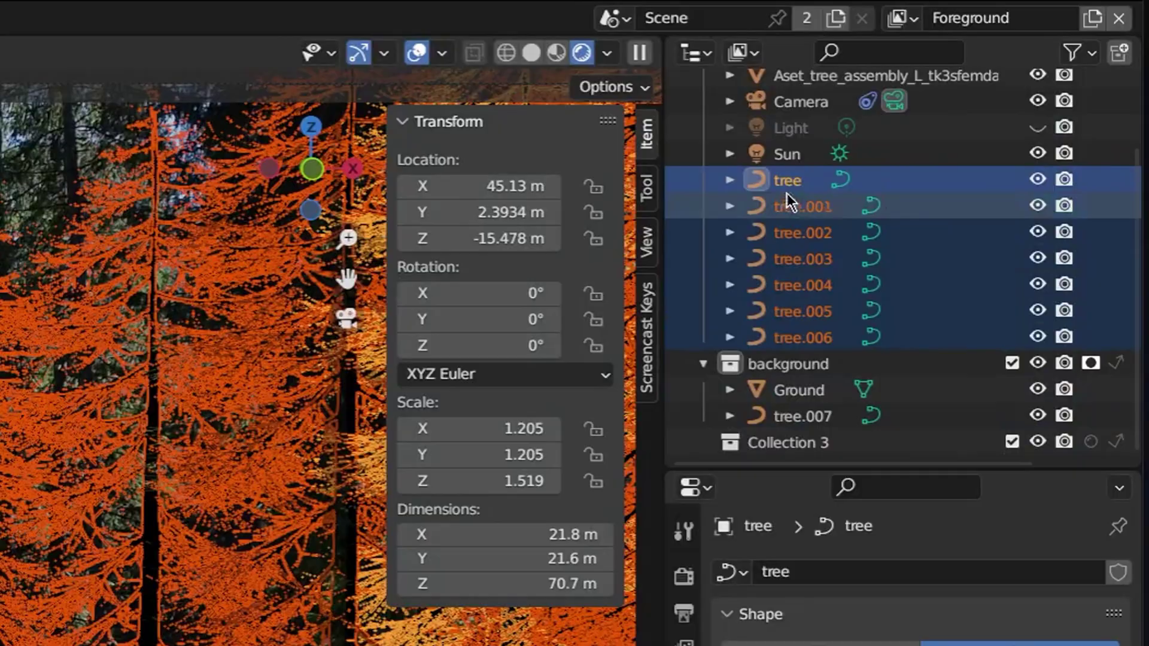
drag(997, 81, 1011, 169)
drag(817, 404, 794, 440)
double_click(784, 347)
text(TREES)
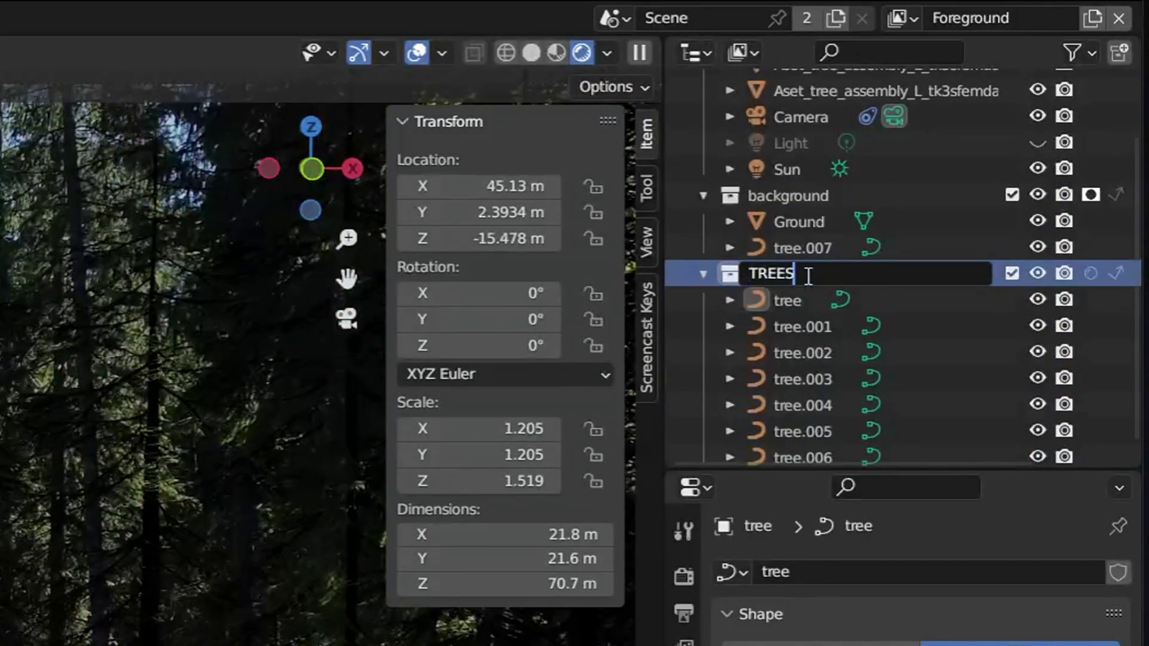
key(Return)
click(703, 275)
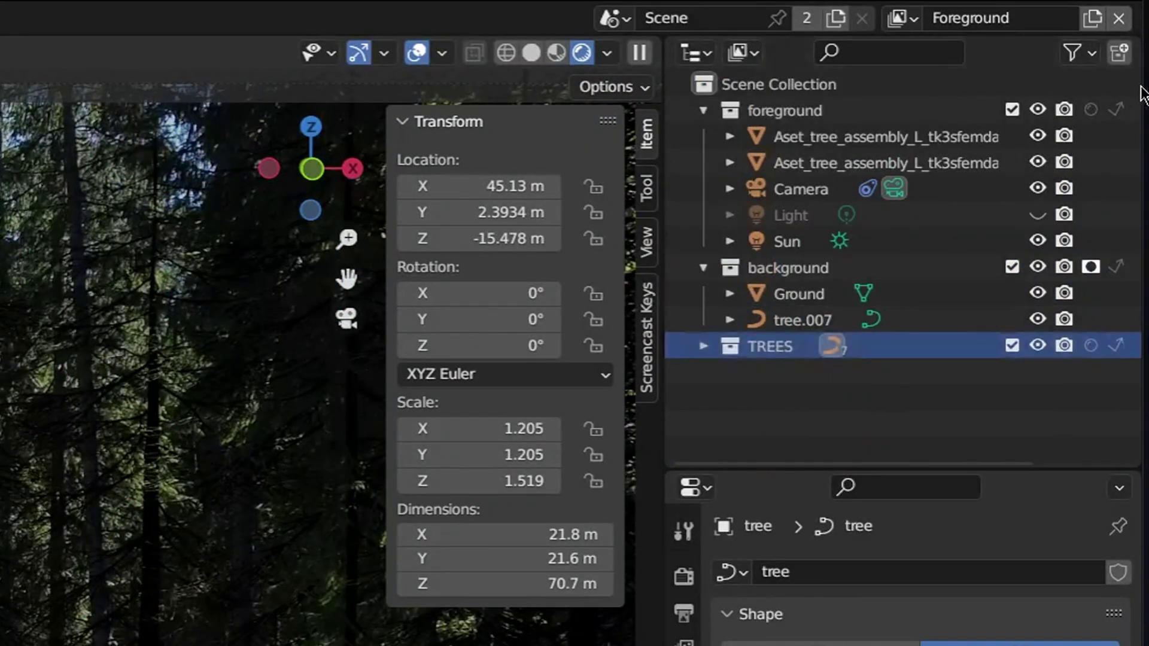
- Enable the Holdout and Indirect Only outliner filters and exclude the TREES collection
click(1072, 54)
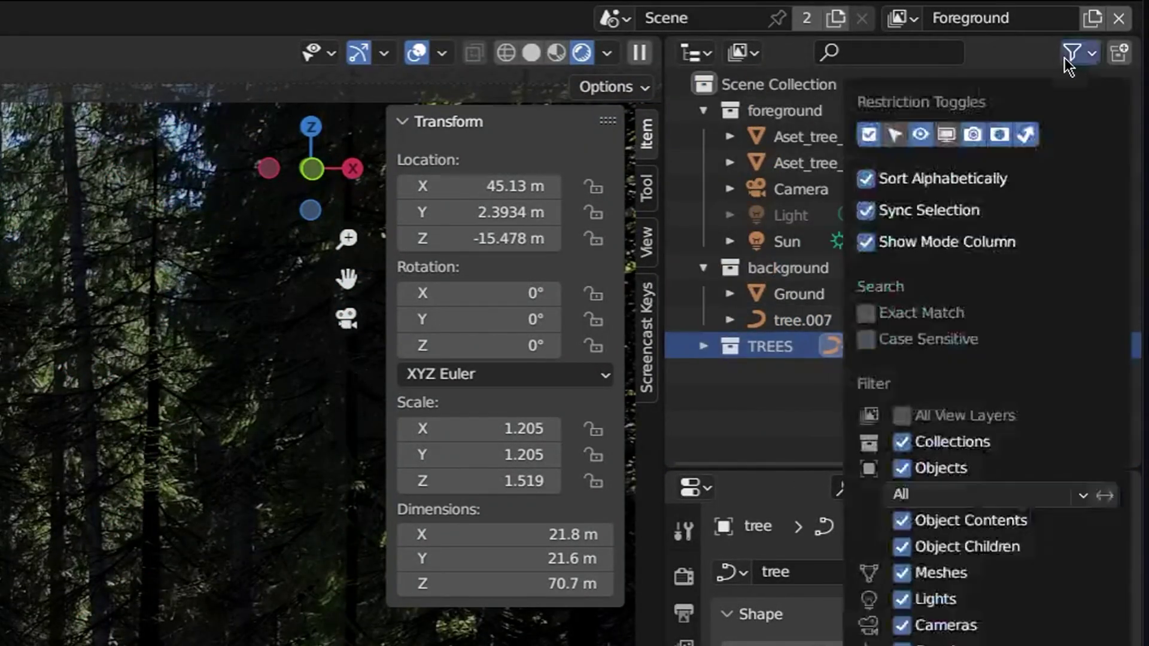
click(1027, 138)
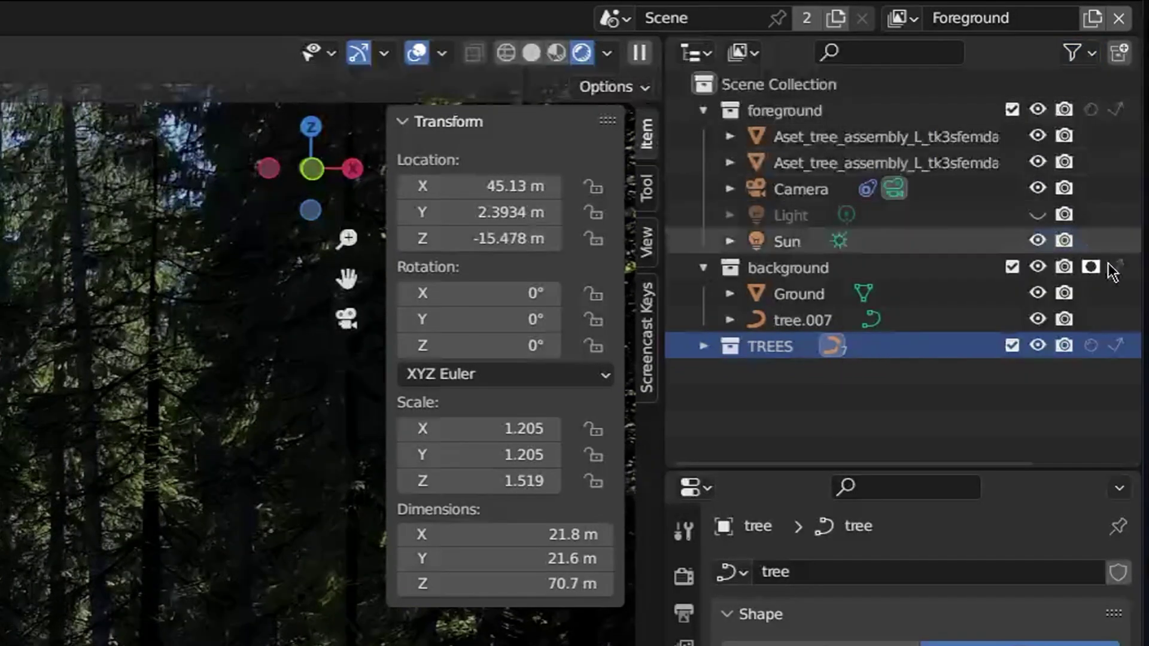
click(1012, 345)
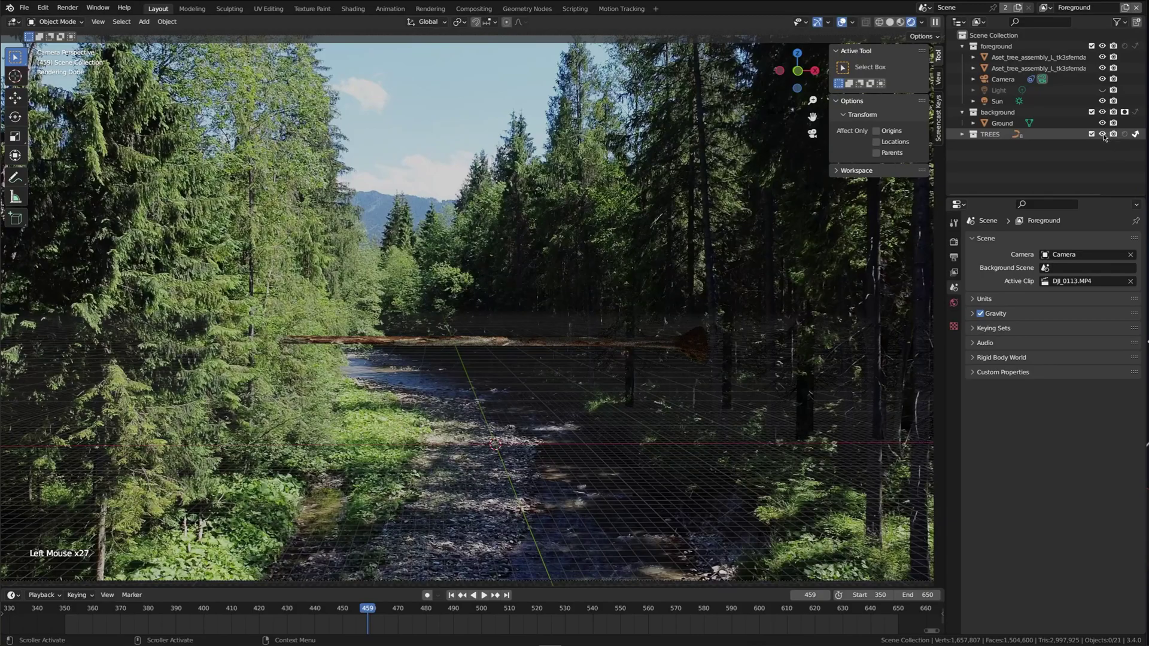
- Toggle the TREES collection's visibility off and back on
click(1103, 134)
click(1103, 134)
click(1103, 134)
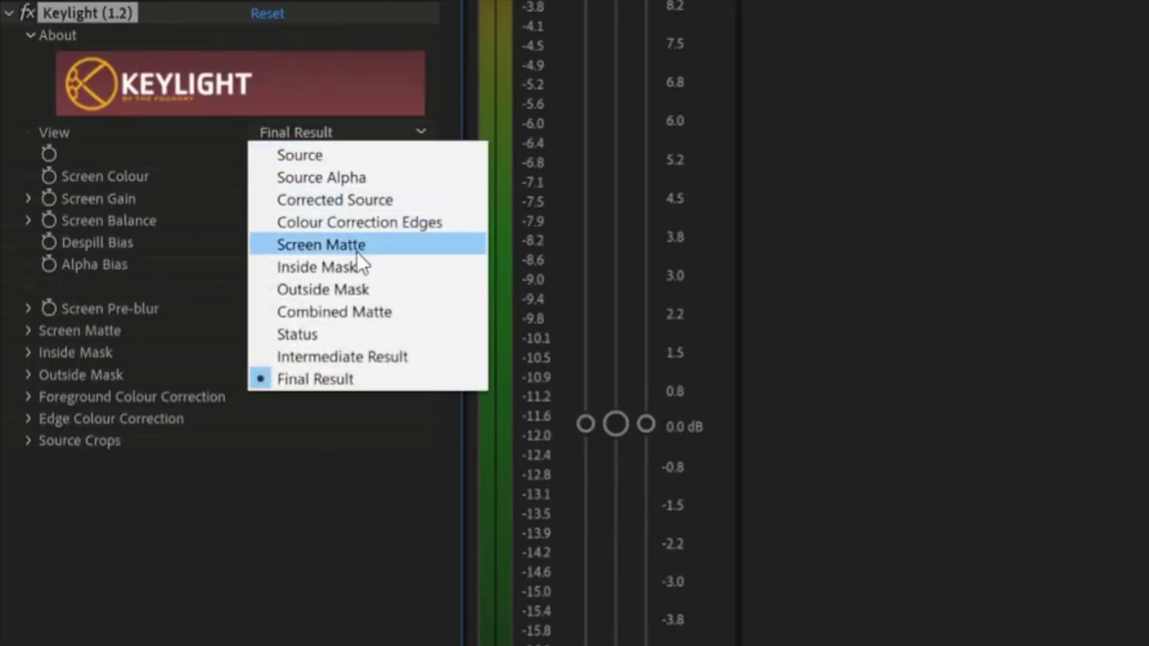
- View the Keylight Screen Matte with Clip Black 14 and set render channels to RGB + Alpha
click(359, 247)
click(31, 333)
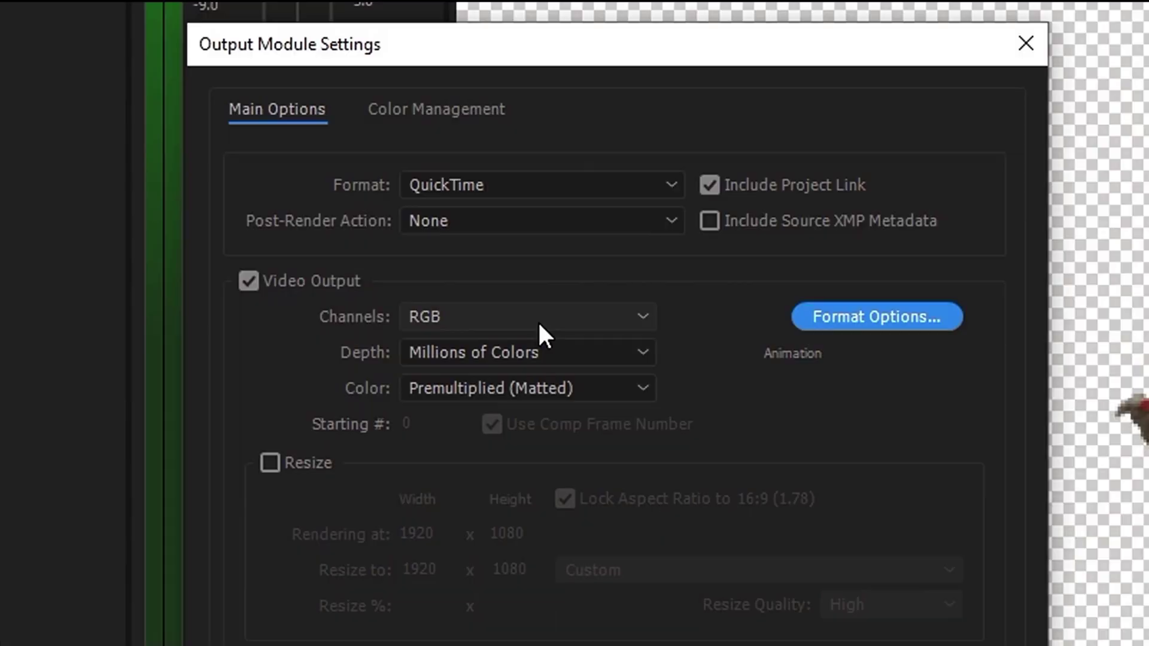
click(537, 321)
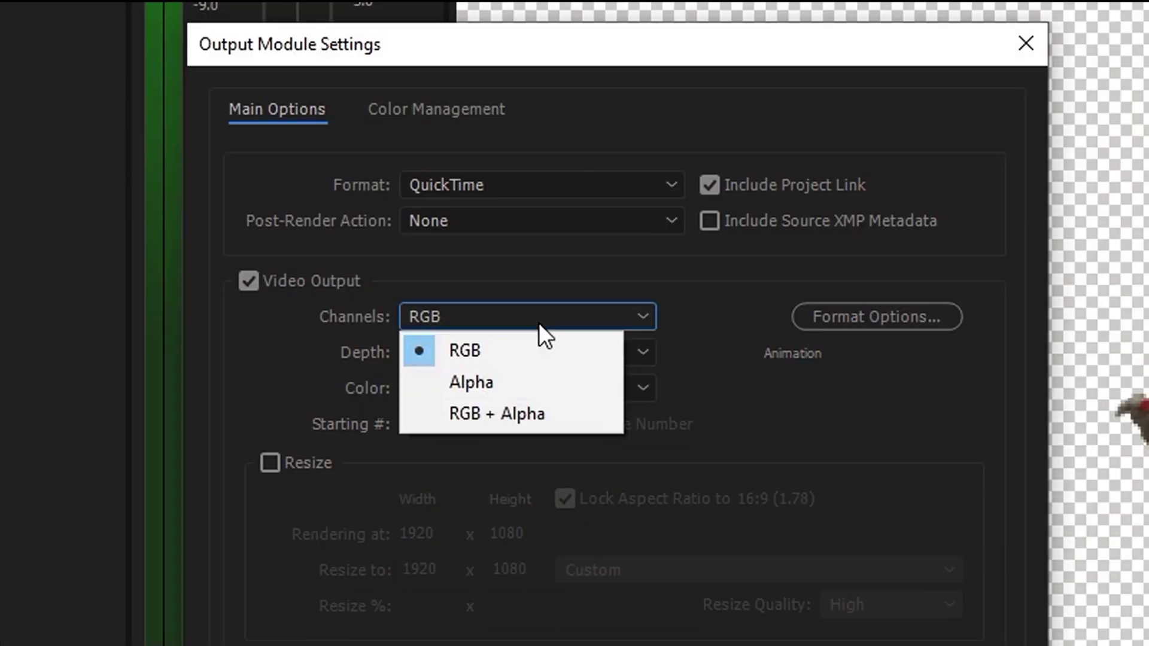
click(552, 421)
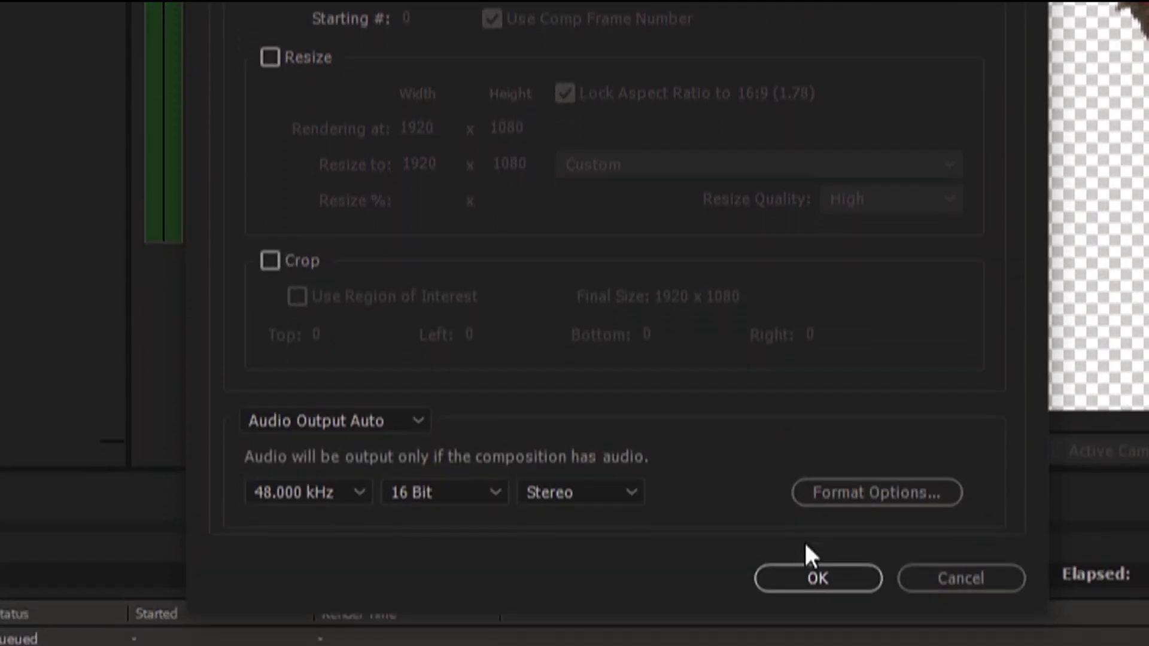
click(815, 578)
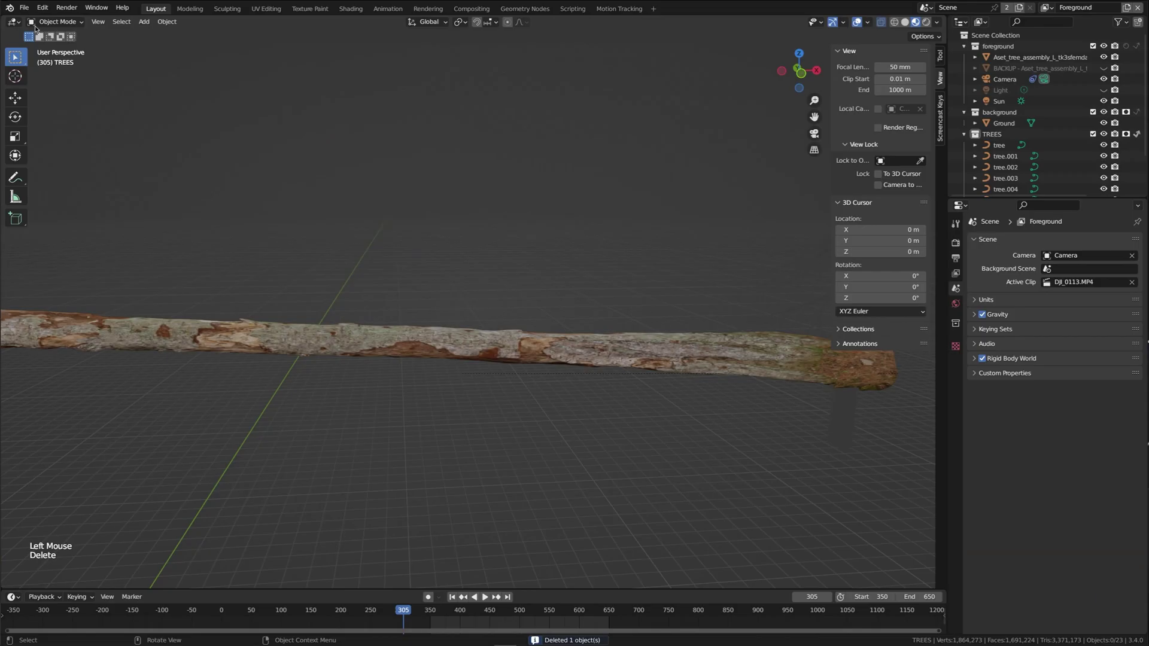
- Search the add-ons list in Preferences for the 'image' add-on
click(42, 7)
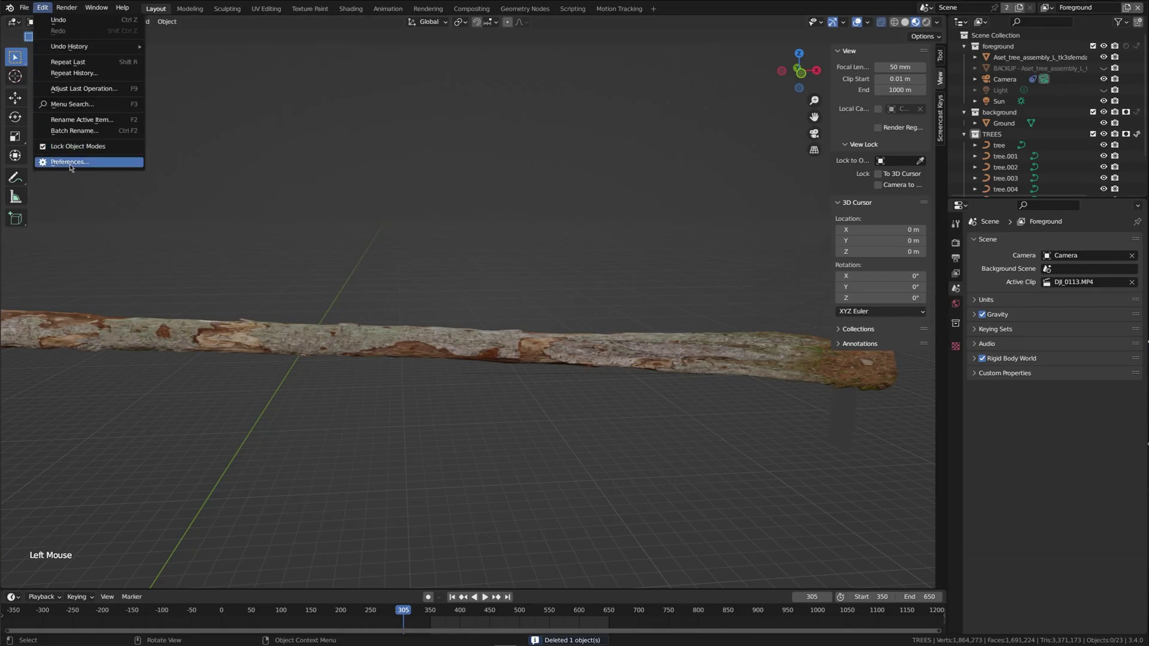
click(69, 162)
click(285, 46)
text(images)
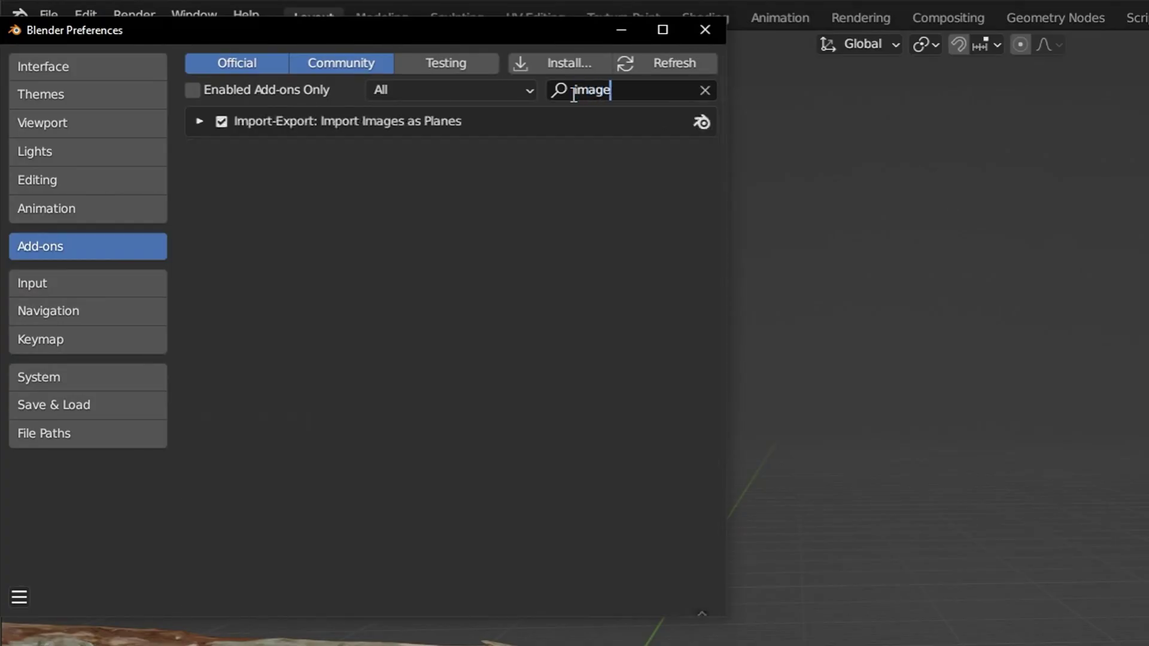
click(709, 30)
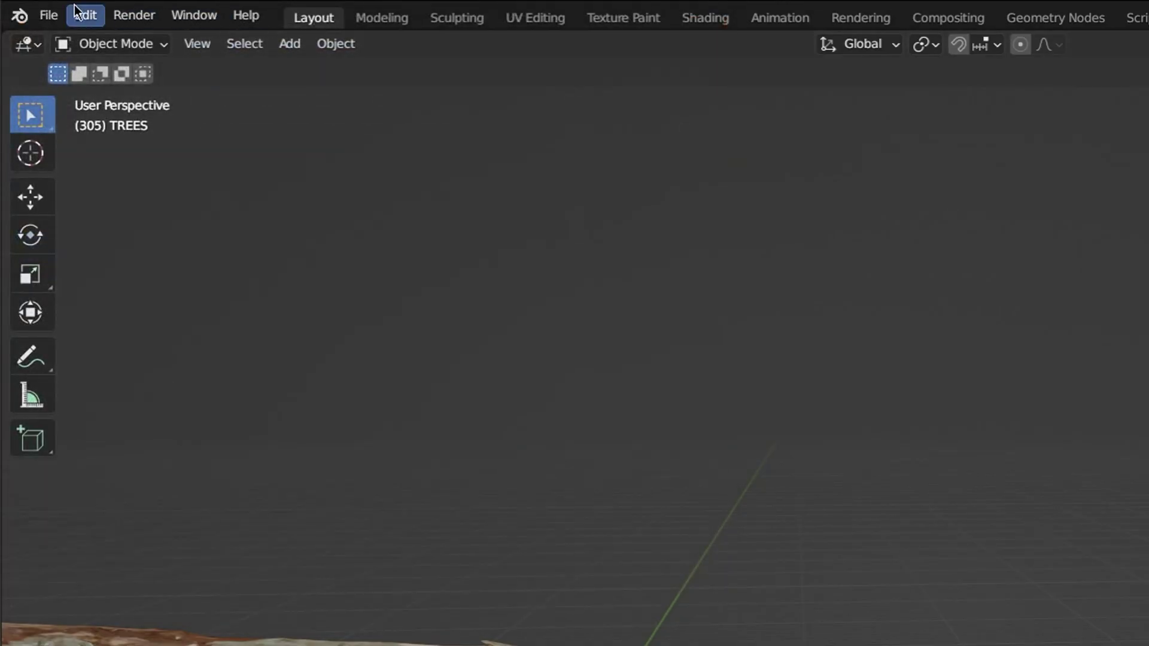
- Import all body_keyed PNG frames with Images as Planes
click(49, 15)
mouse_move(212, 313)
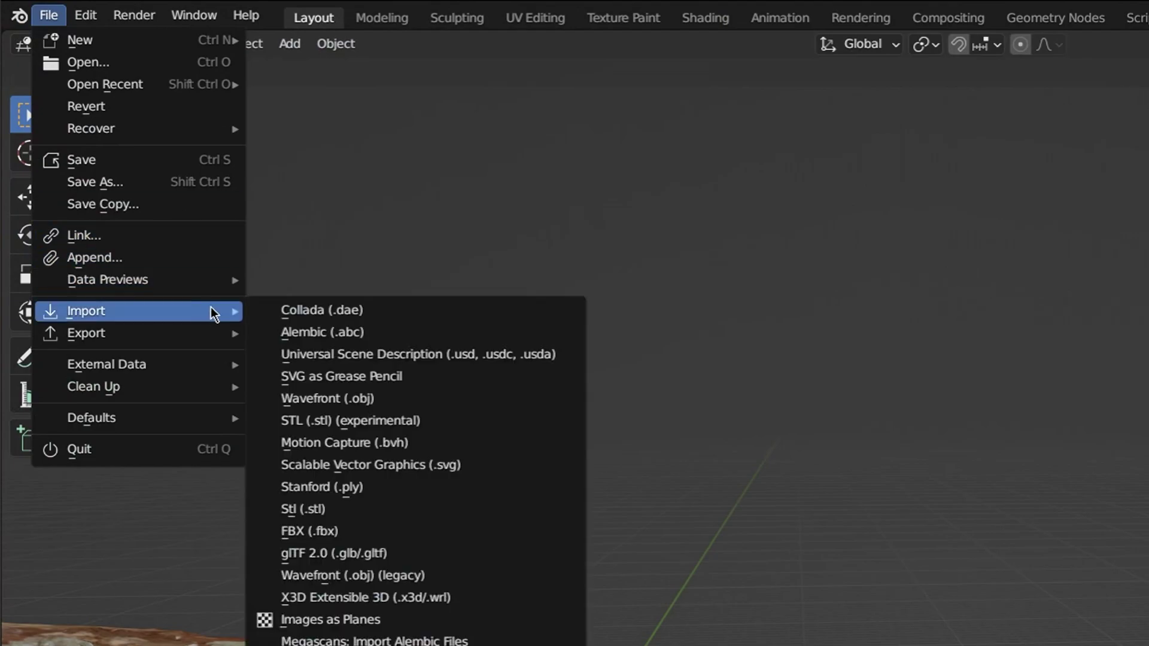
click(377, 624)
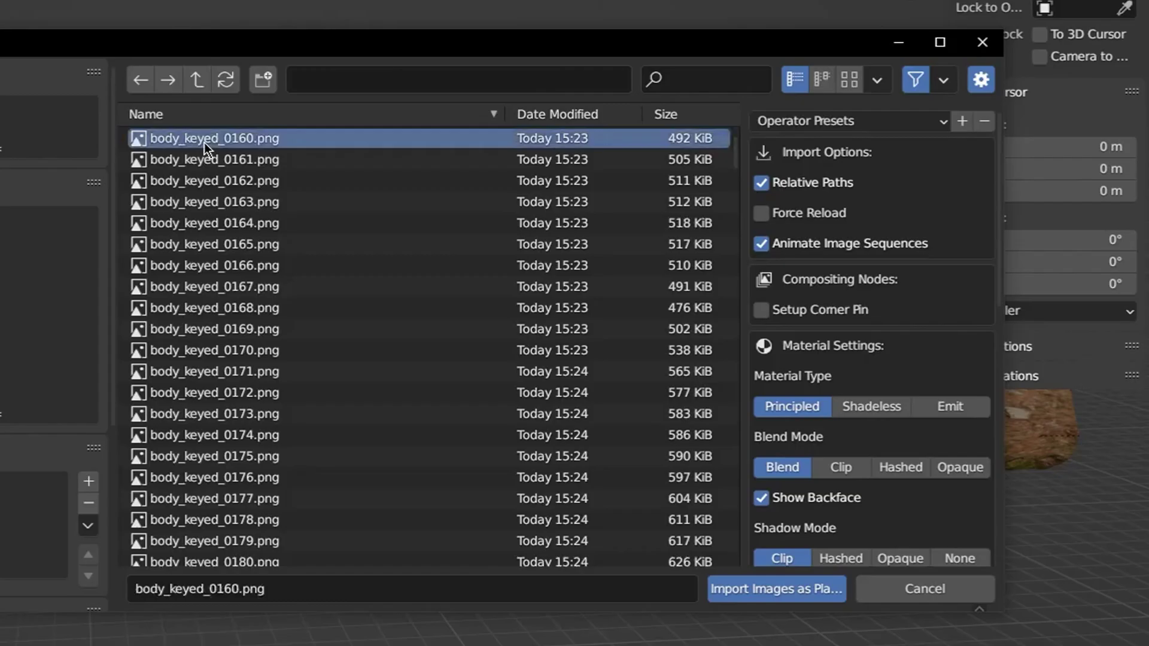
key(a)
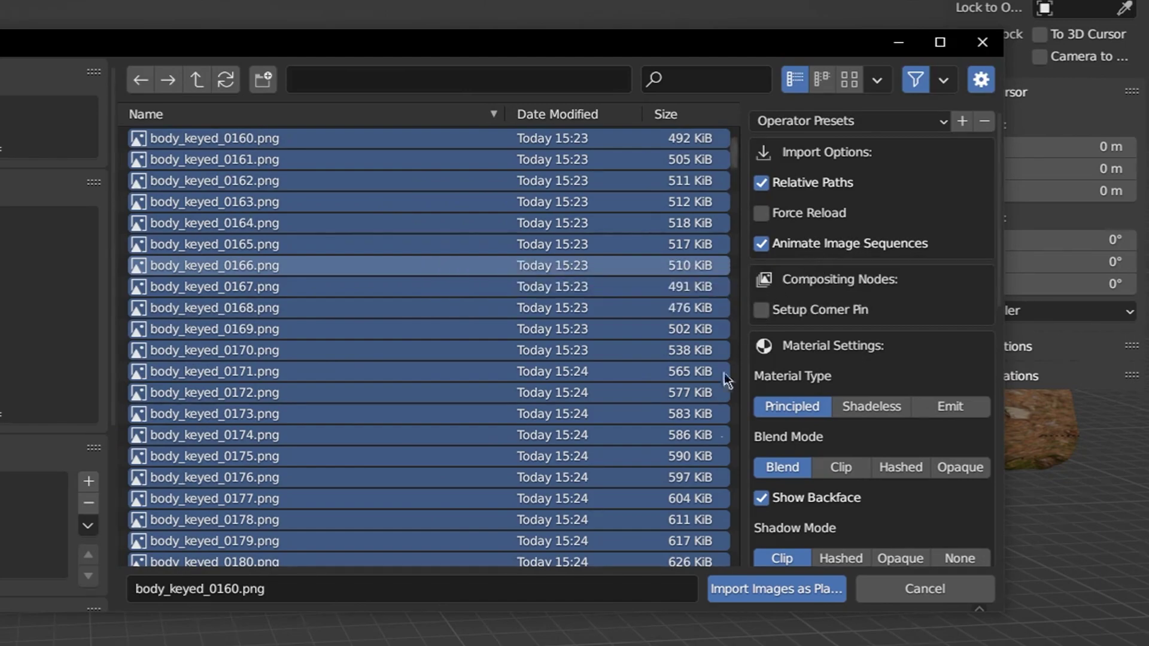
click(751, 588)
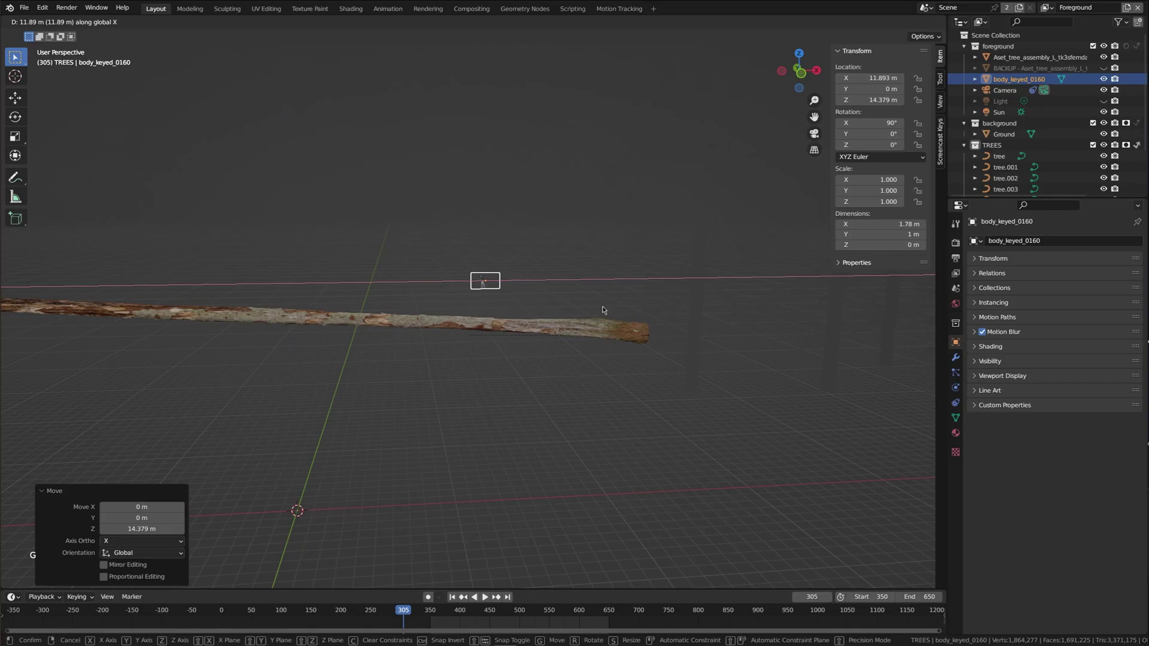
- Scale the actor plane to 4.652 and move it to stand on the fallen trunk
key(s)
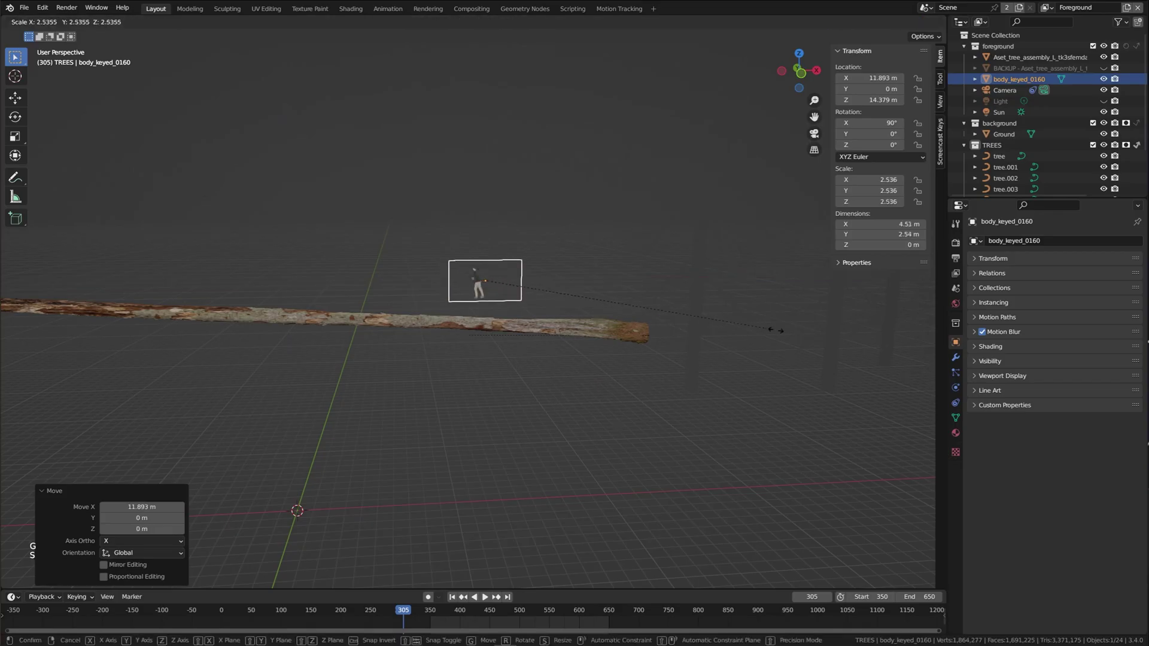
click(880, 332)
middle_drag(880, 332, 475, 307)
key(g)
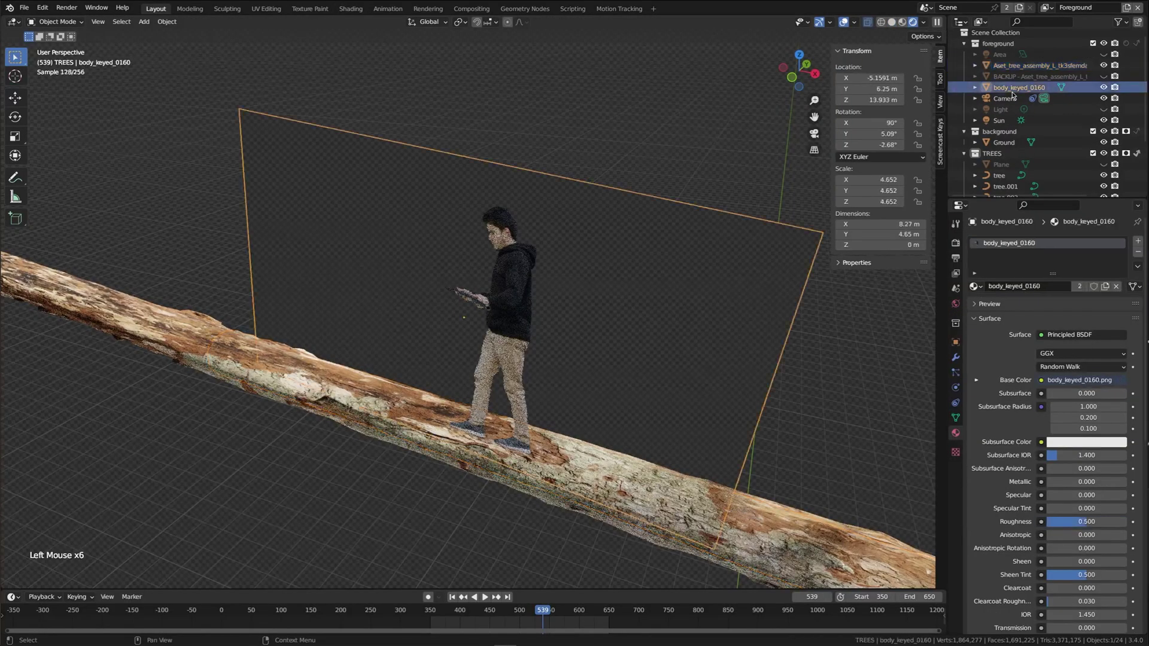
- Duplicate the actor plane as 'body shadow' and move it into the foreground collection
key(ctrl+c)
key(ctrl+v)
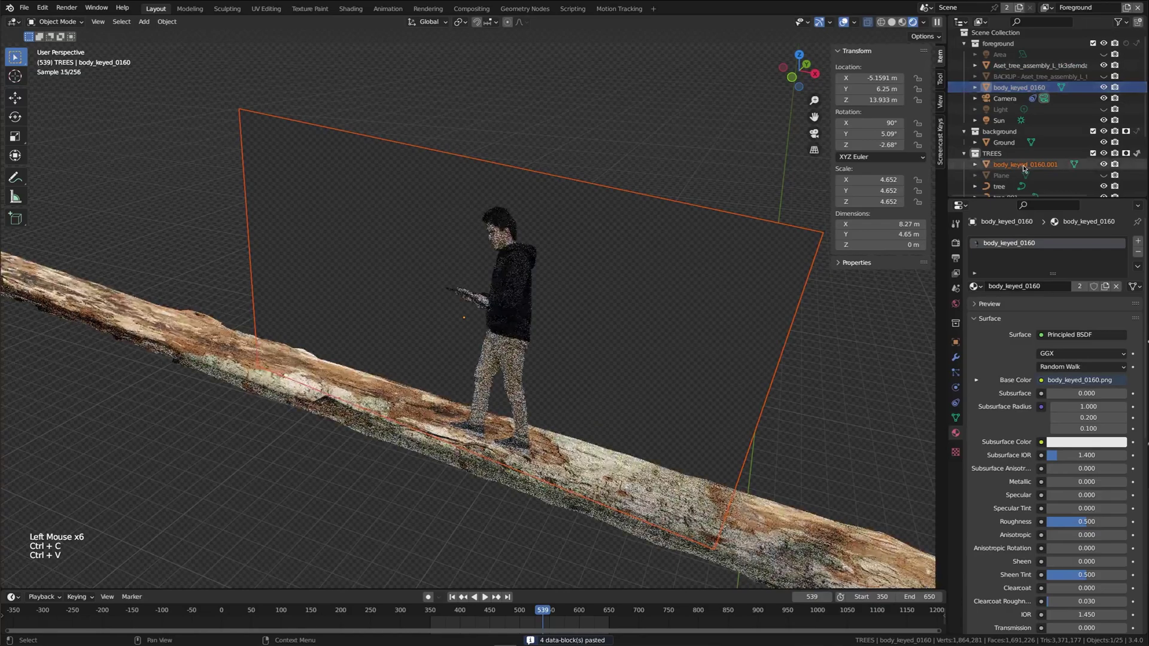
drag(1025, 164, 1030, 84)
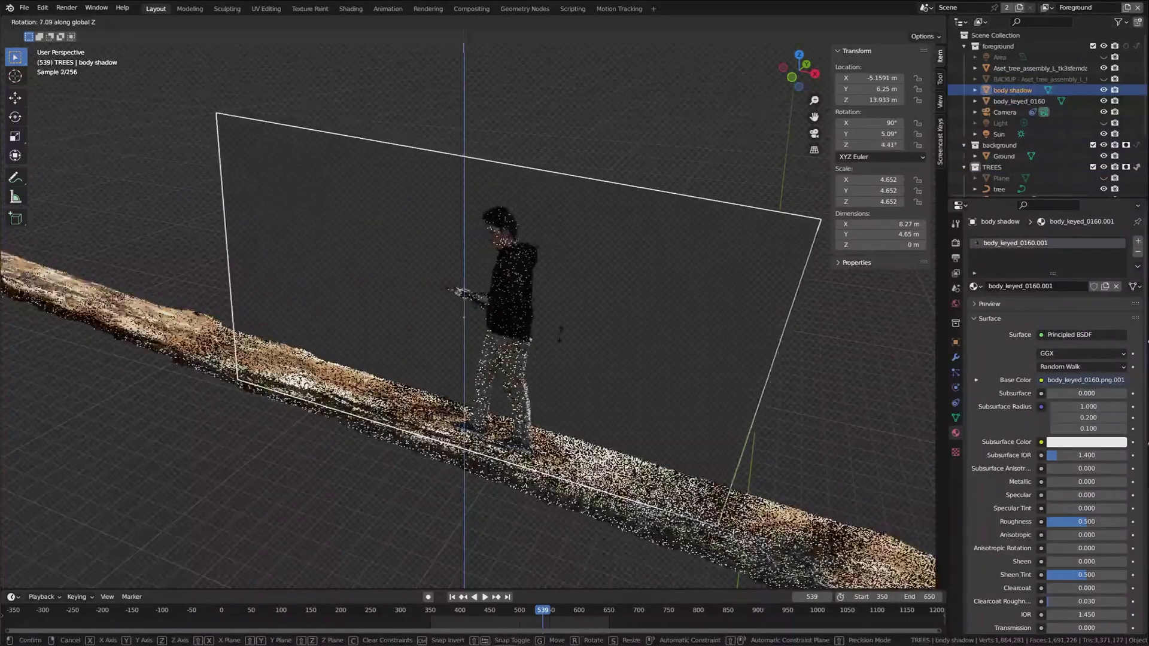
- Rotate the body shadow plane around the Z axis
key(r)
key(z)
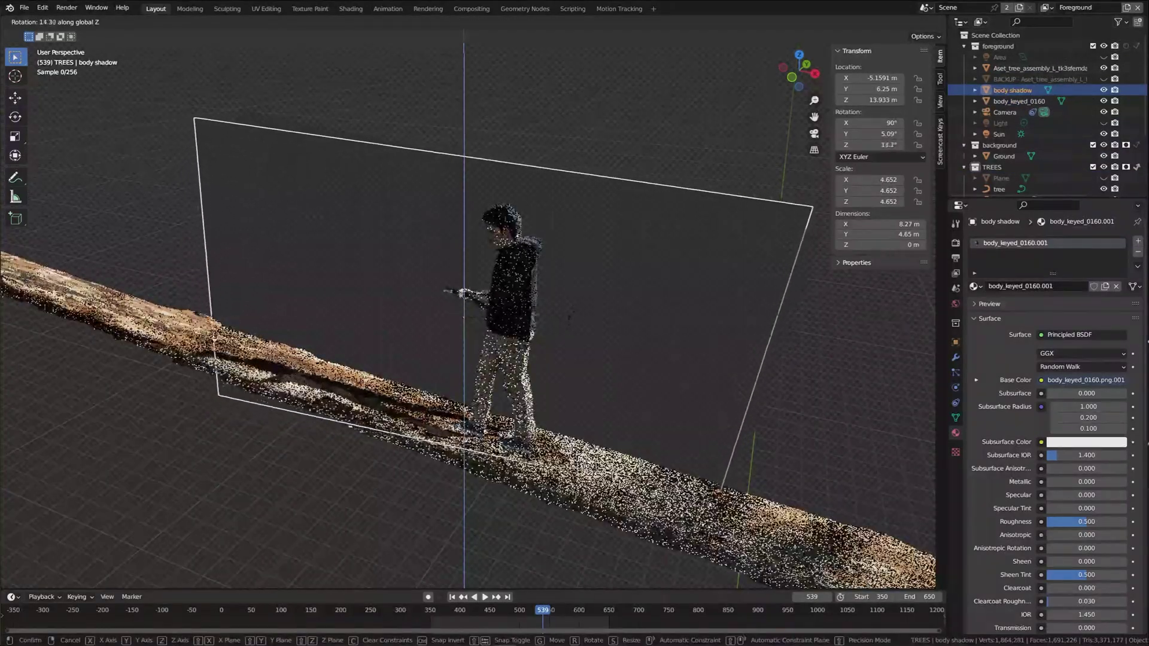
click(565, 328)
middle_drag(565, 328, 491, 327)
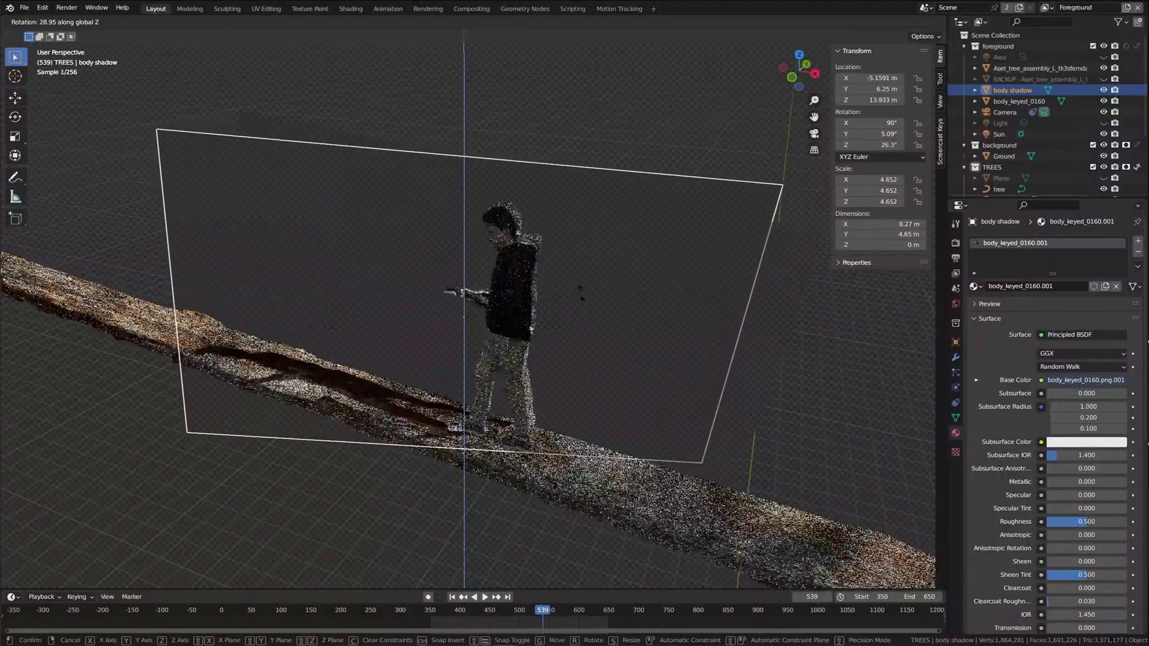
- Subdivide the body shadow plane twice in Edit Mode
key(Tab)
scroll(447, 326, down, 2)
right_click(444, 328)
click(441, 327)
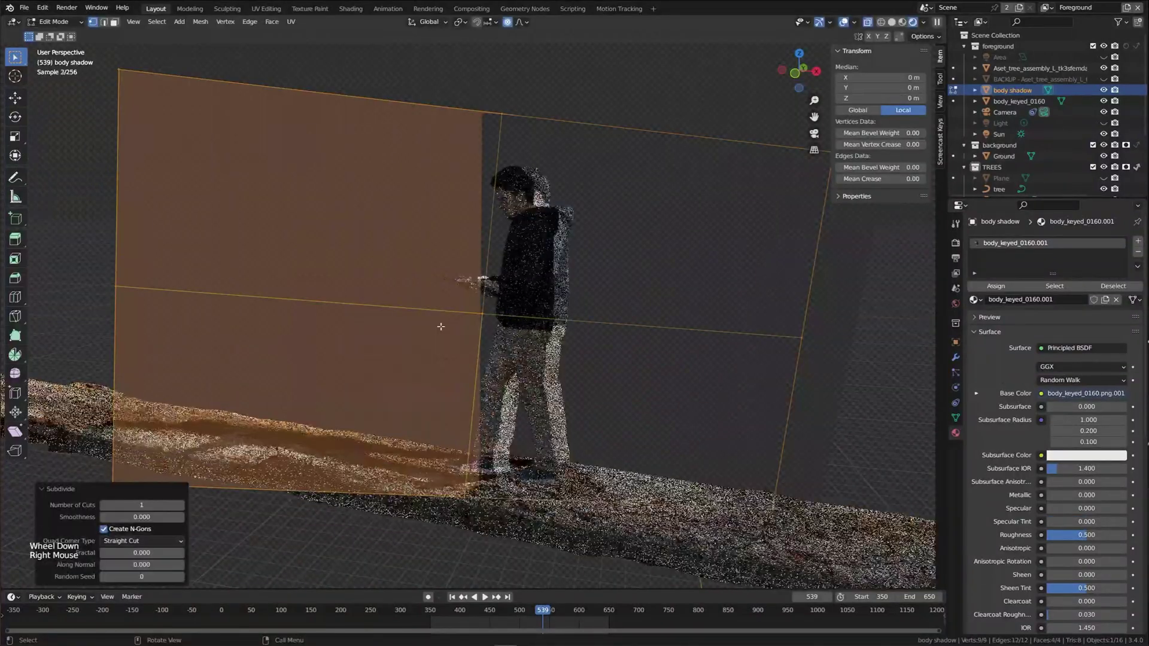
right_click(441, 327)
click(441, 327)
- Bend the shadow plane by moving a vertex twice with proportional editing
click(441, 327)
middle_drag(441, 327, 473, 323)
key(g)
click(445, 328)
key(g)
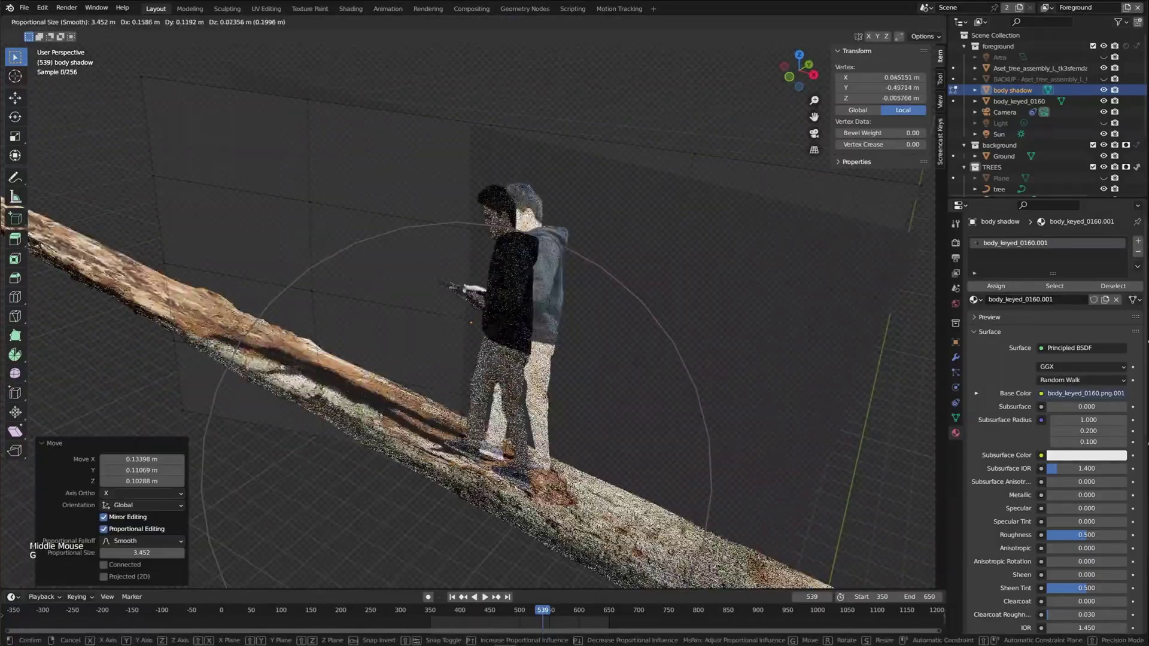
click(472, 323)
- Move body shadow into TREES, rename that collection SHADOWS, and set it Indirect Only
drag(1012, 90, 1009, 149)
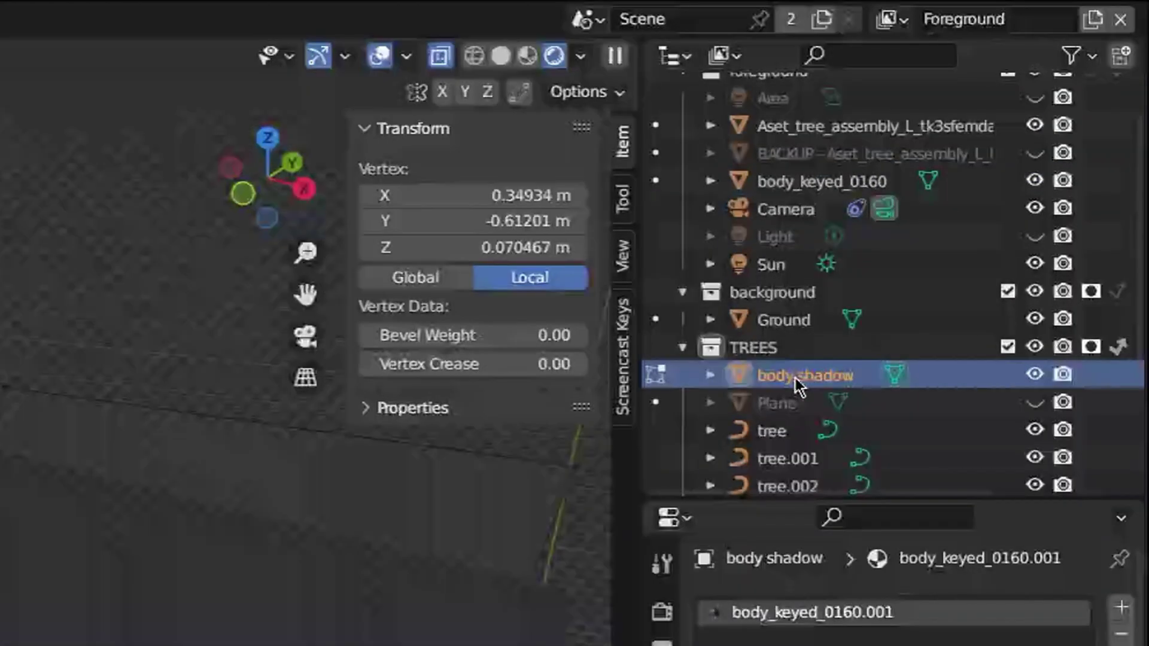
scroll(796, 383, down, 2)
double_click(753, 267)
text(SHADOWS)
key(Return)
scroll(1115, 246, down, 1)
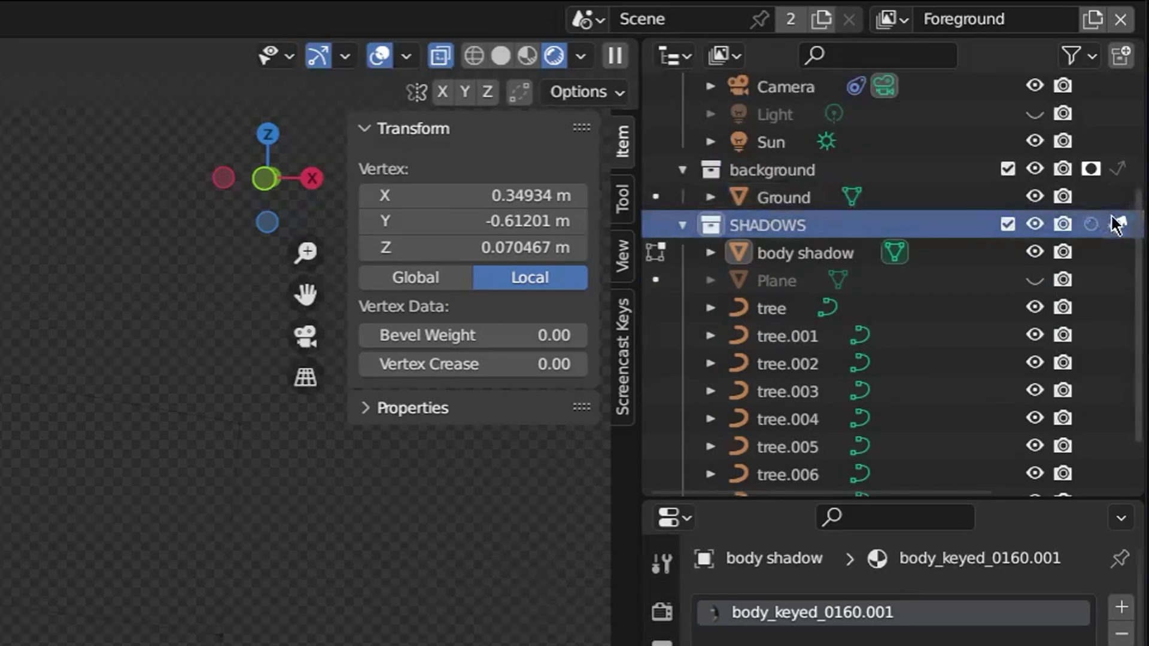
click(1117, 224)
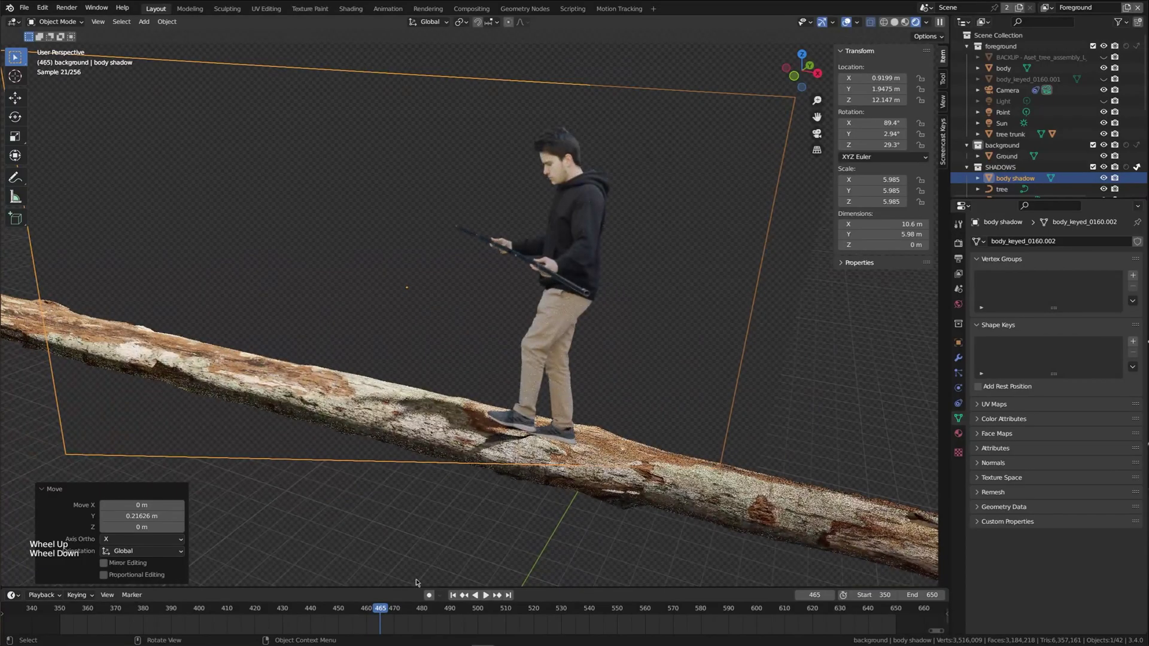
- Turn on Auto Keying, play the timeline, and select all shadow plane vertices
click(456, 615)
click(501, 616)
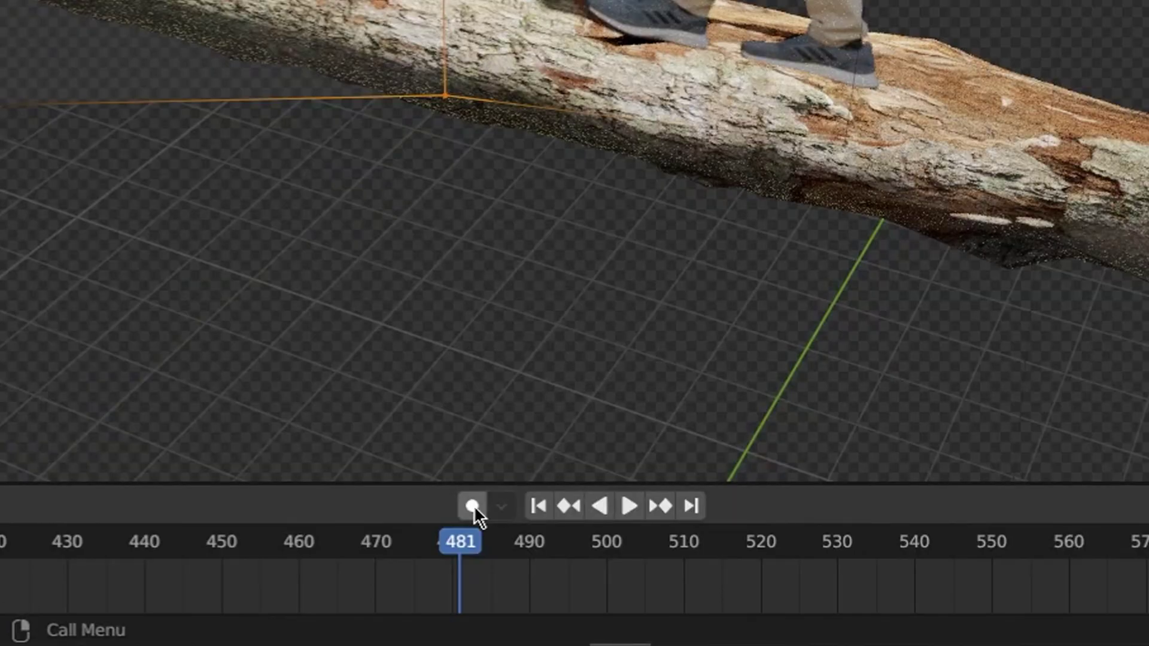
click(473, 506)
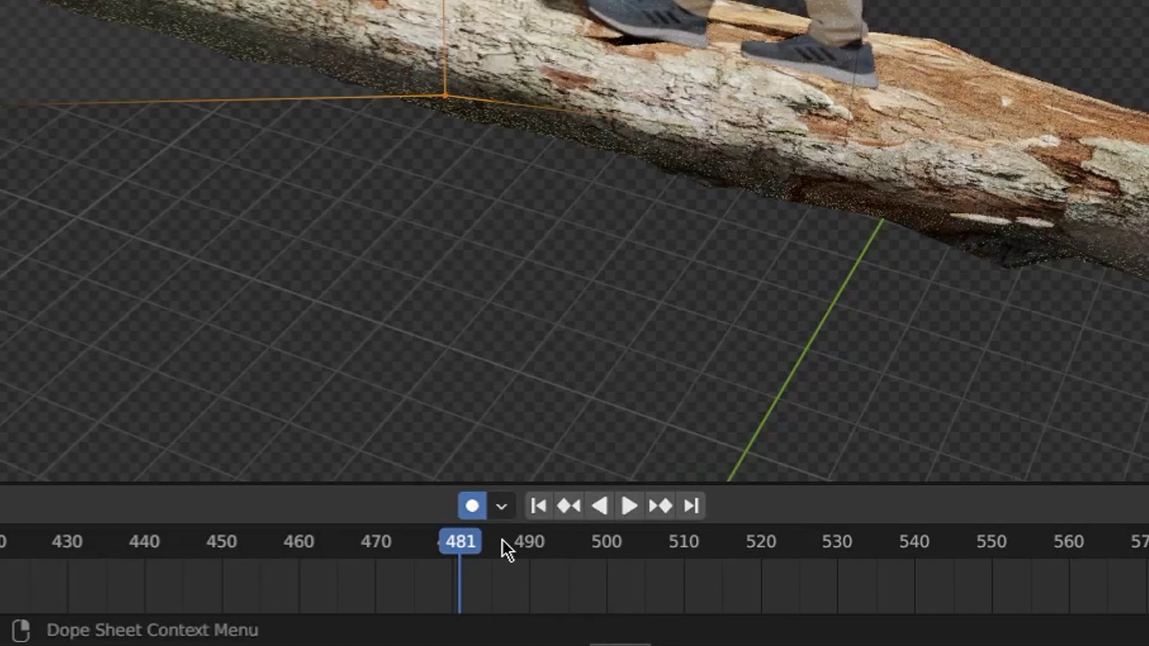
key(space)
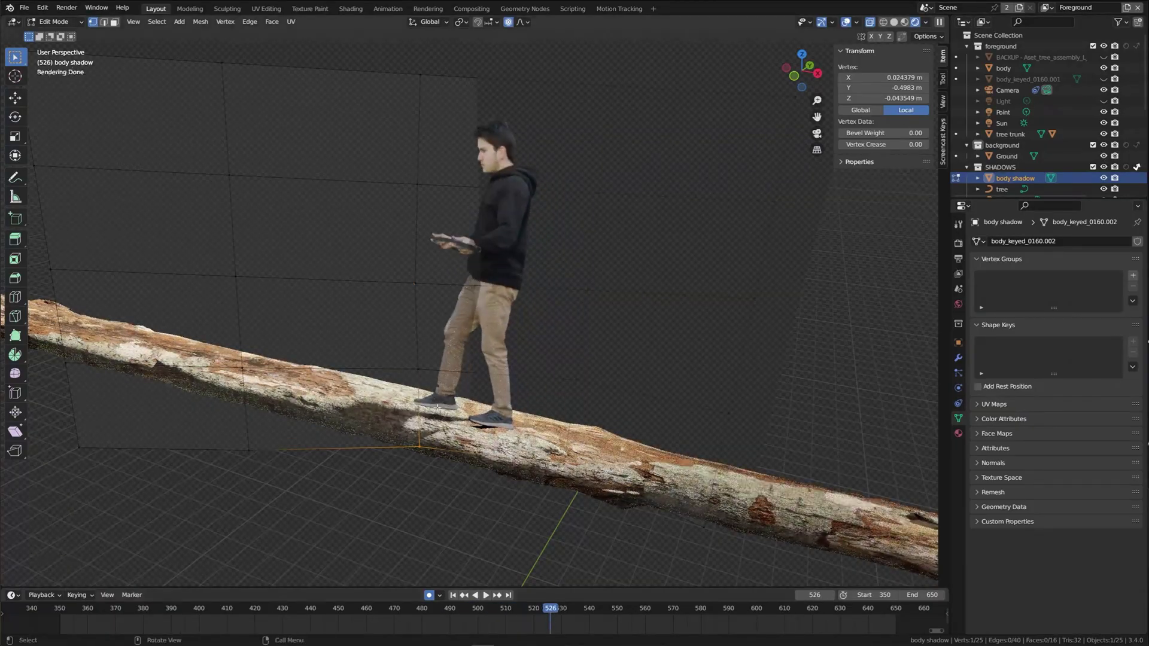
key(a)
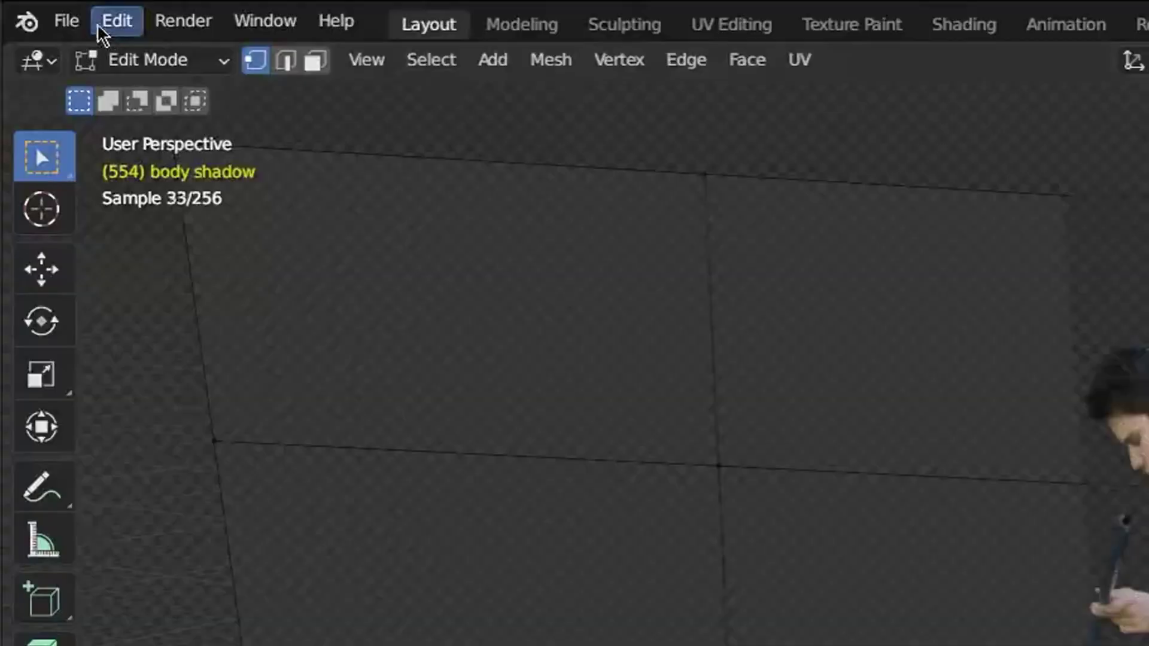
- Enable the AnimAll add-on from the Preferences add-ons search
click(99, 30)
click(185, 457)
click(802, 114)
text(anima)
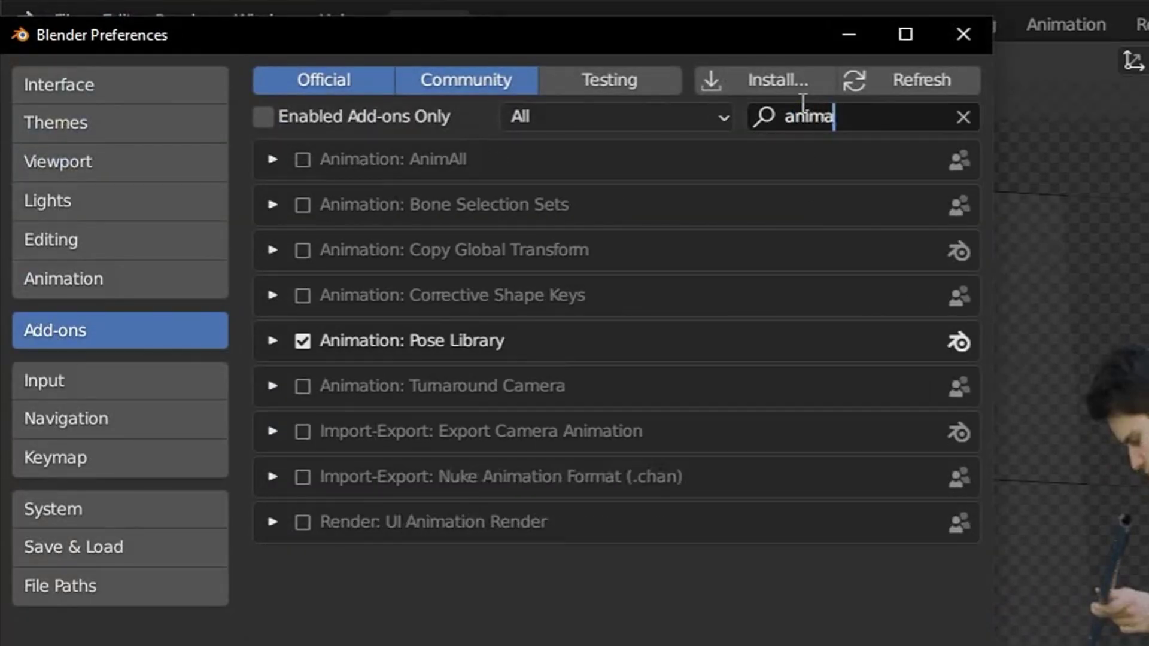
text(l)
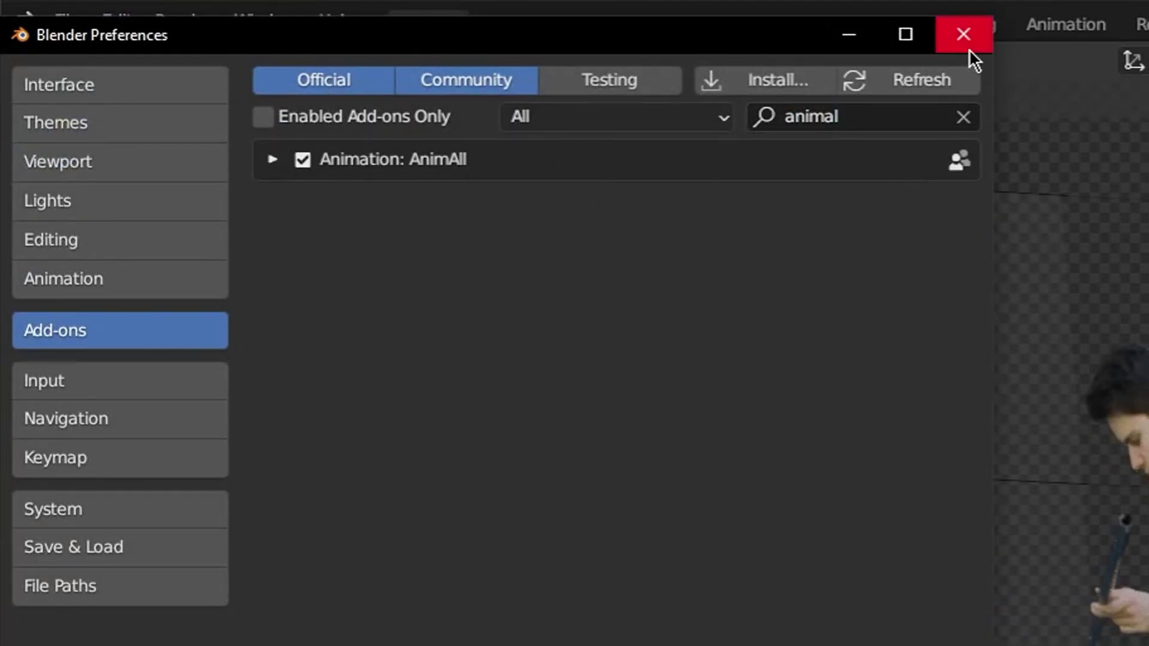
click(969, 50)
- Reshape the shadow vertices with proportional moves and check the result through the camera across frames
key(g)
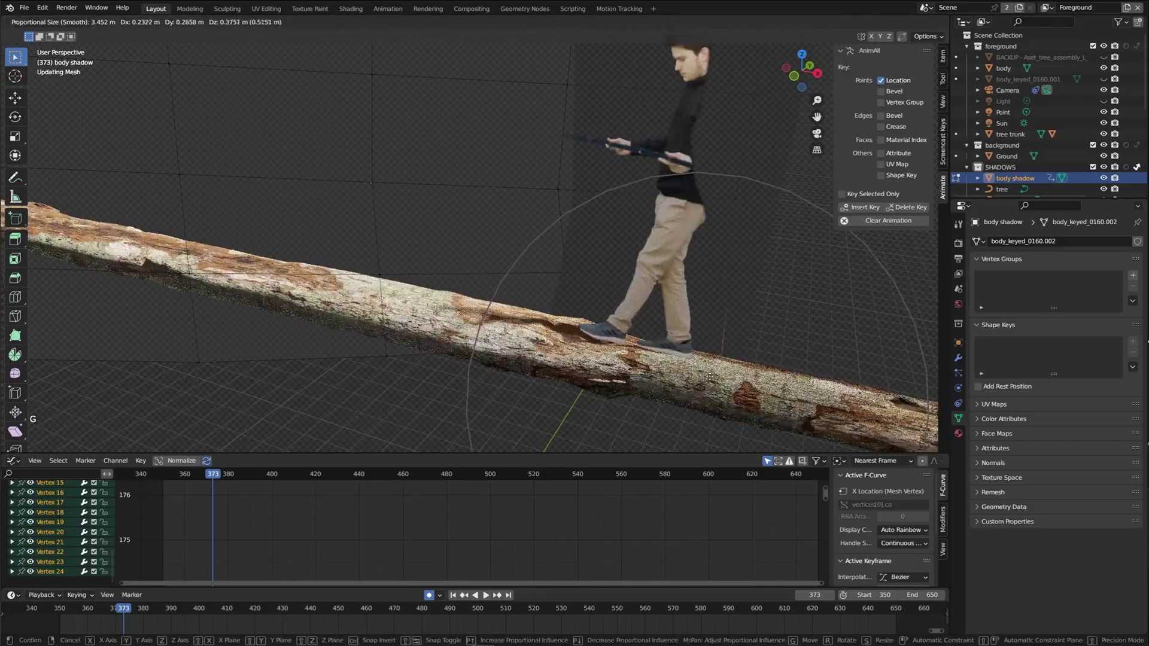
click(709, 377)
key(g)
click(519, 358)
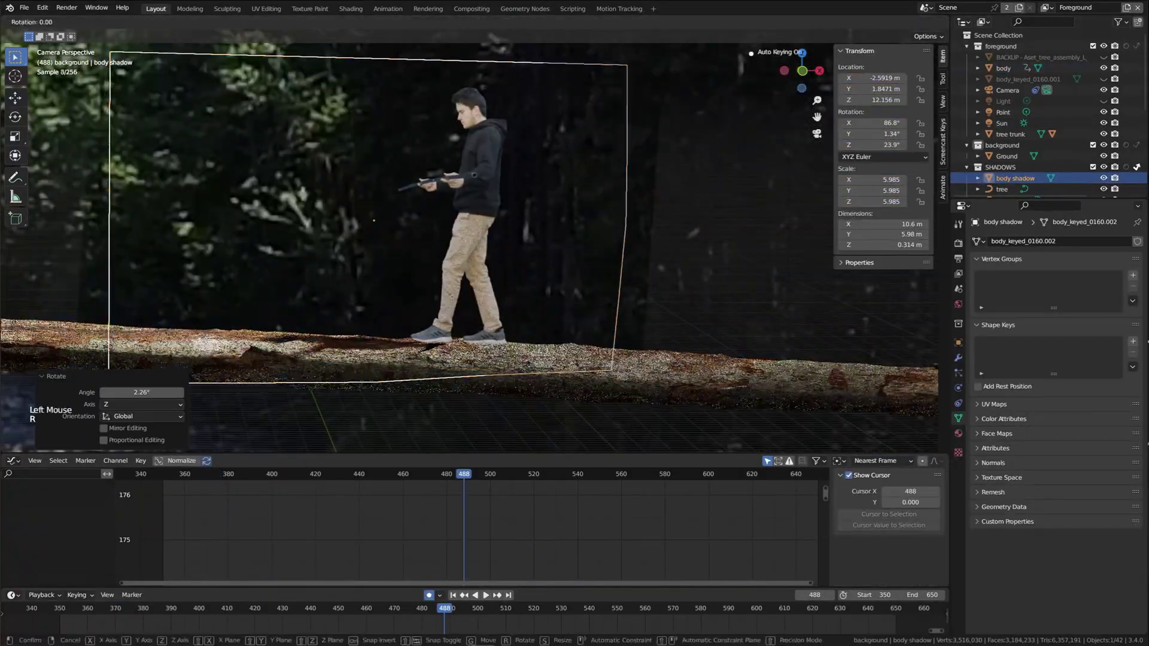
key(r)
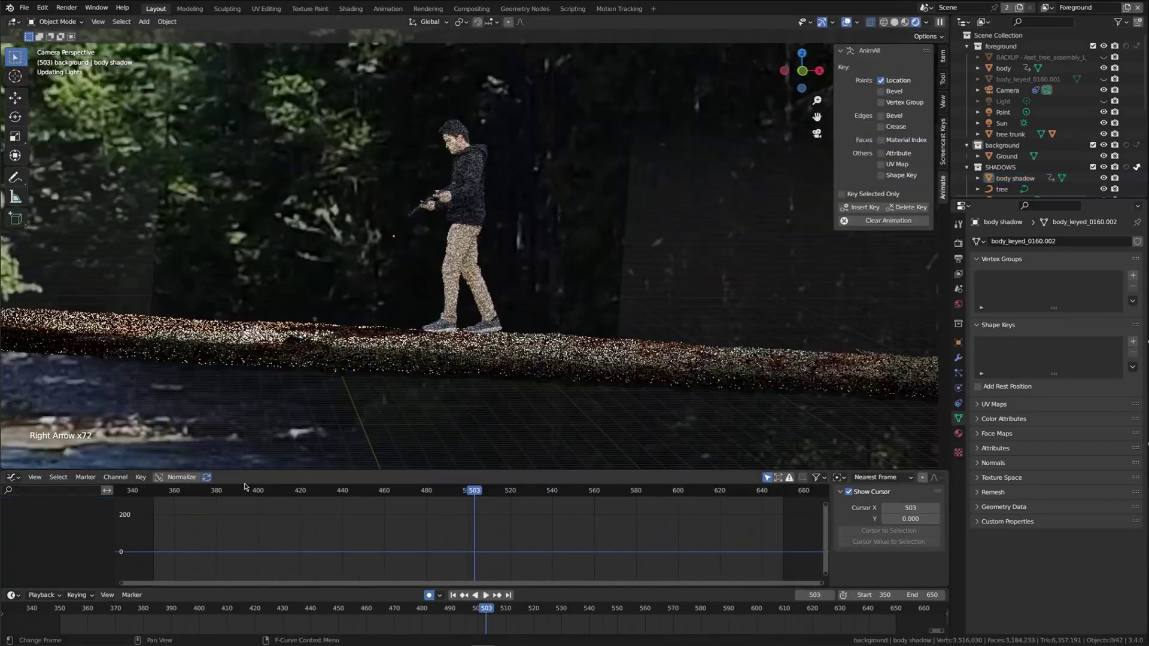
key(Right)
key(Right)
key(Right)
key(Right)
key(Right)
key(Right)
key(Right)
key(Right)
key(Right)
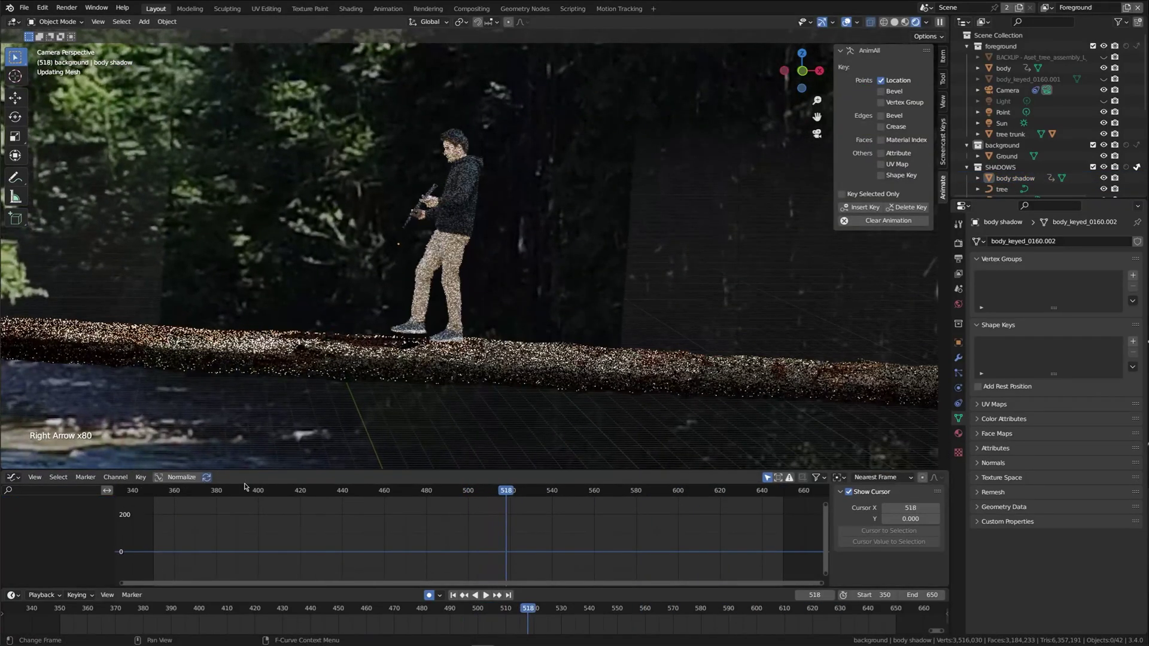
- Link DJI_0113.MP4 Color to Base Color, project Ground UVs from view, and make it a holdout
drag(446, 433, 617, 441)
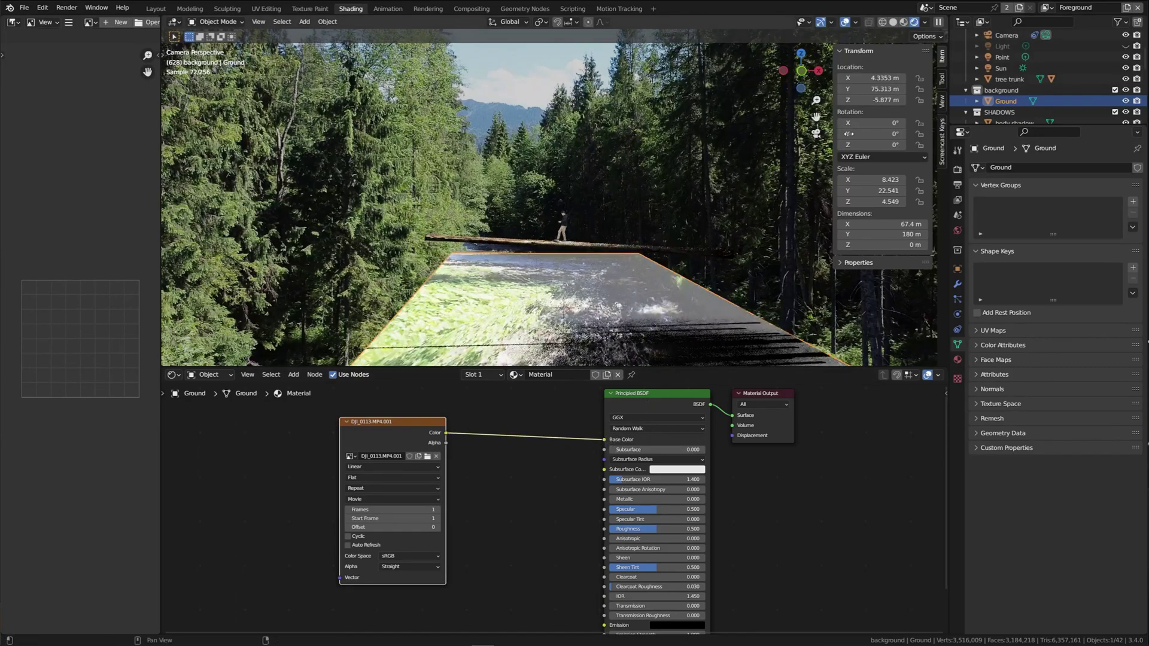
click(904, 22)
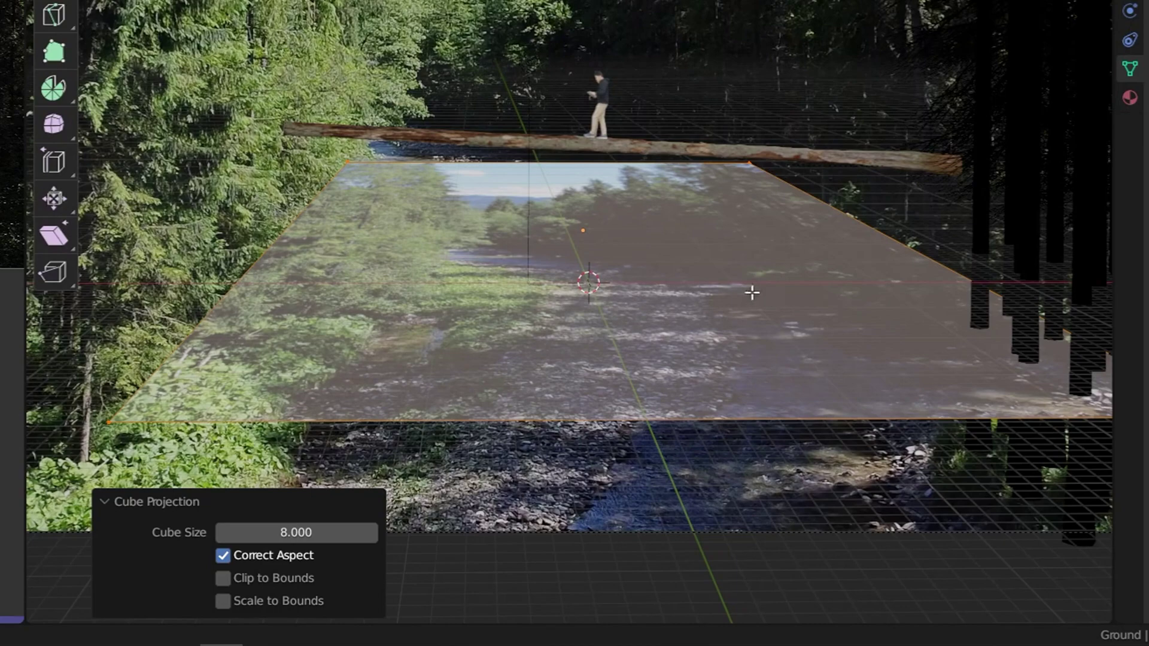
key(u)
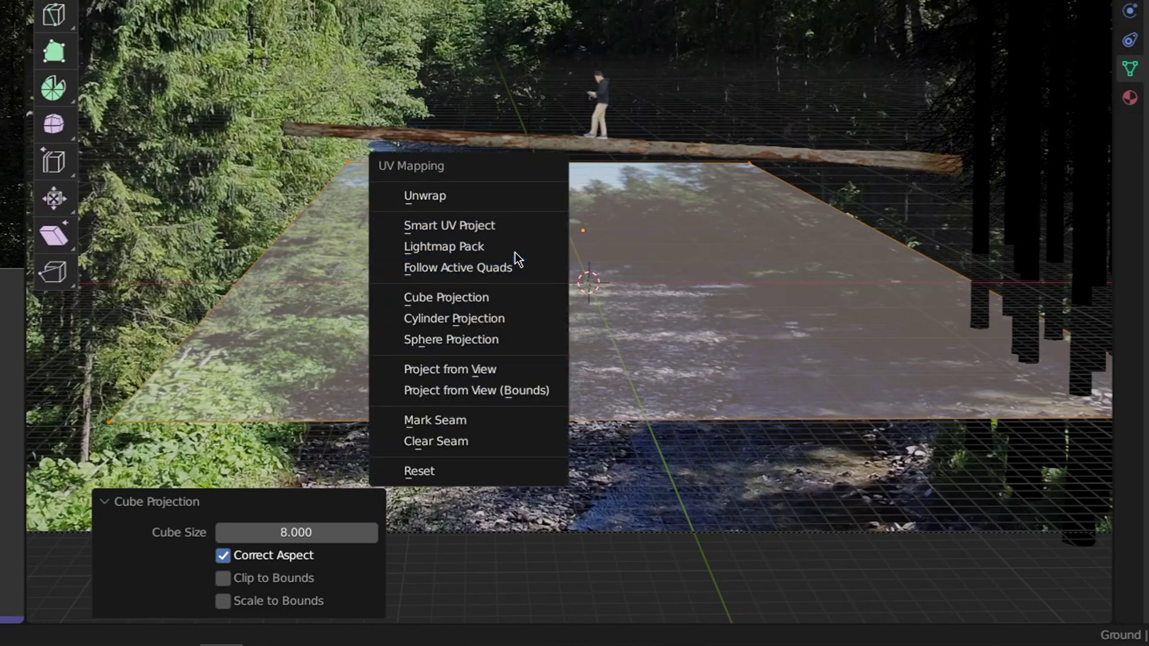
click(496, 370)
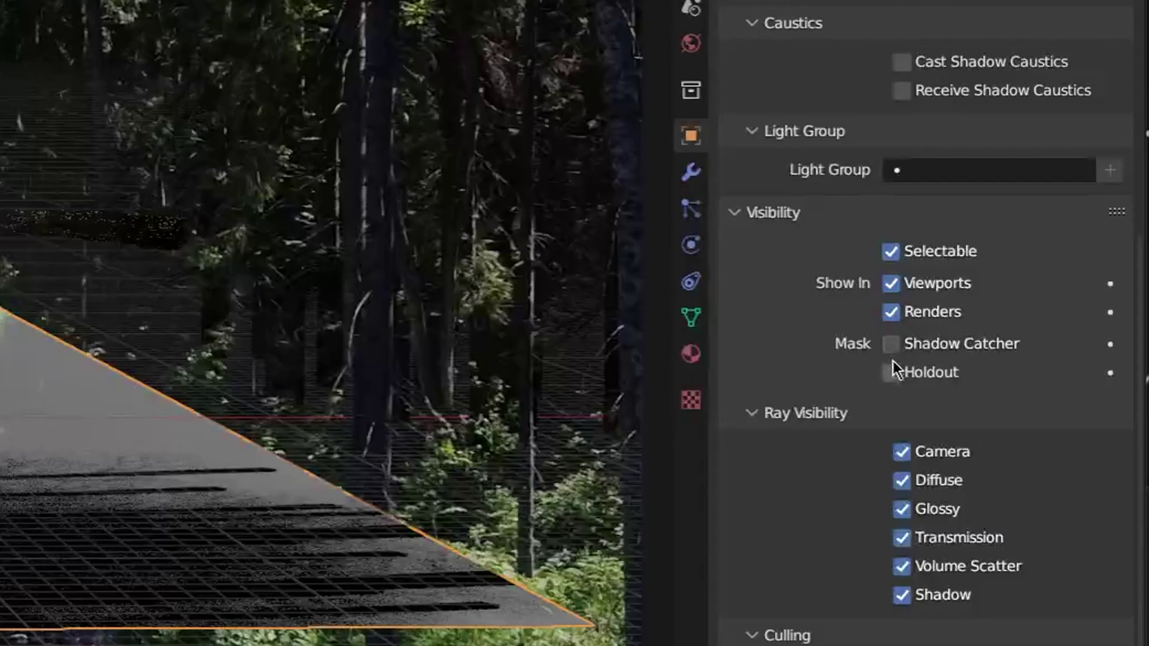
click(892, 372)
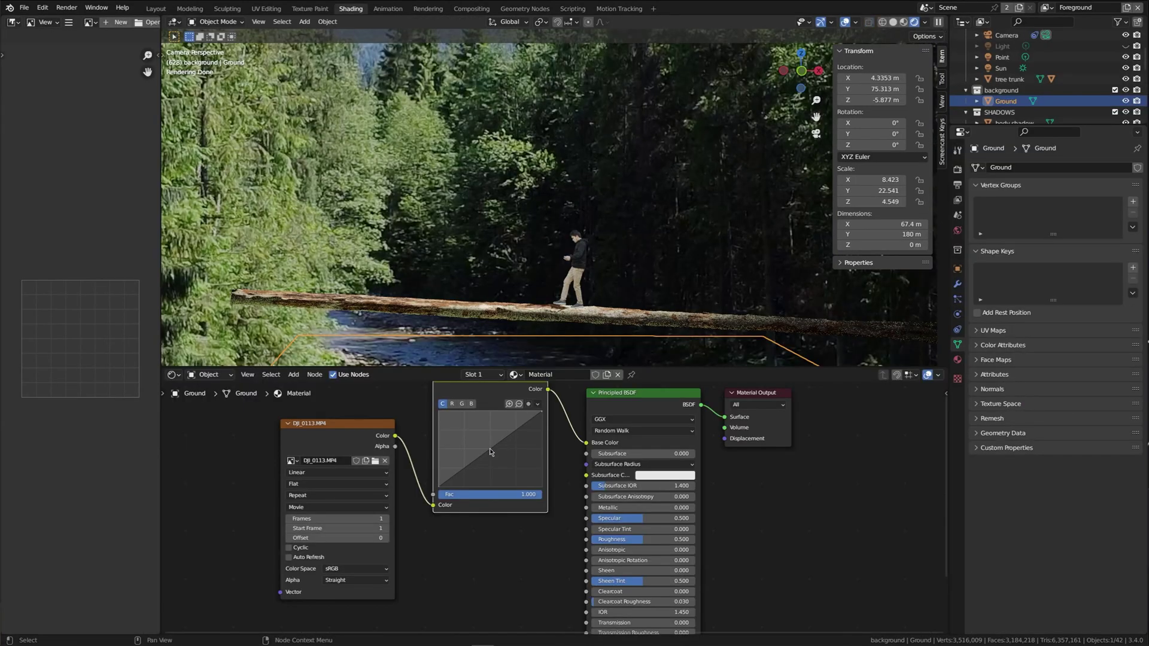
mouse_move(490, 452)
mouse_down()
mouse_move(522, 462)
mouse_move(489, 460)
mouse_move(511, 463)
mouse_up()
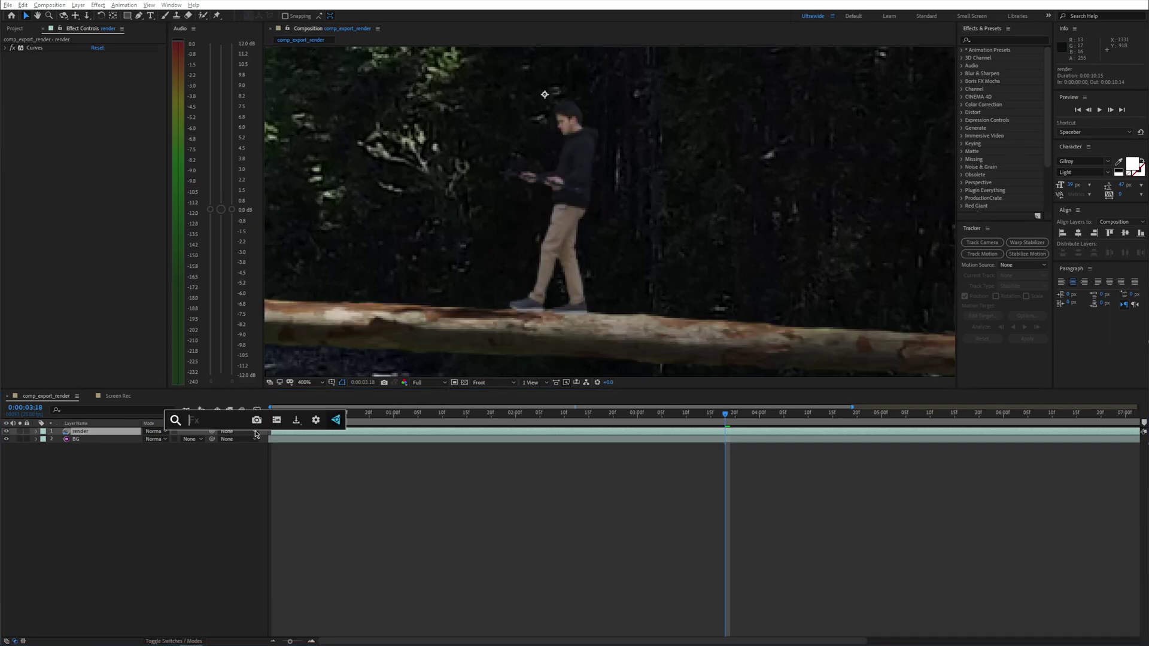
- Apply CC Light Sweep to the render layer with Direction +59° and Sweep Intensity 2.0
text(light sw)
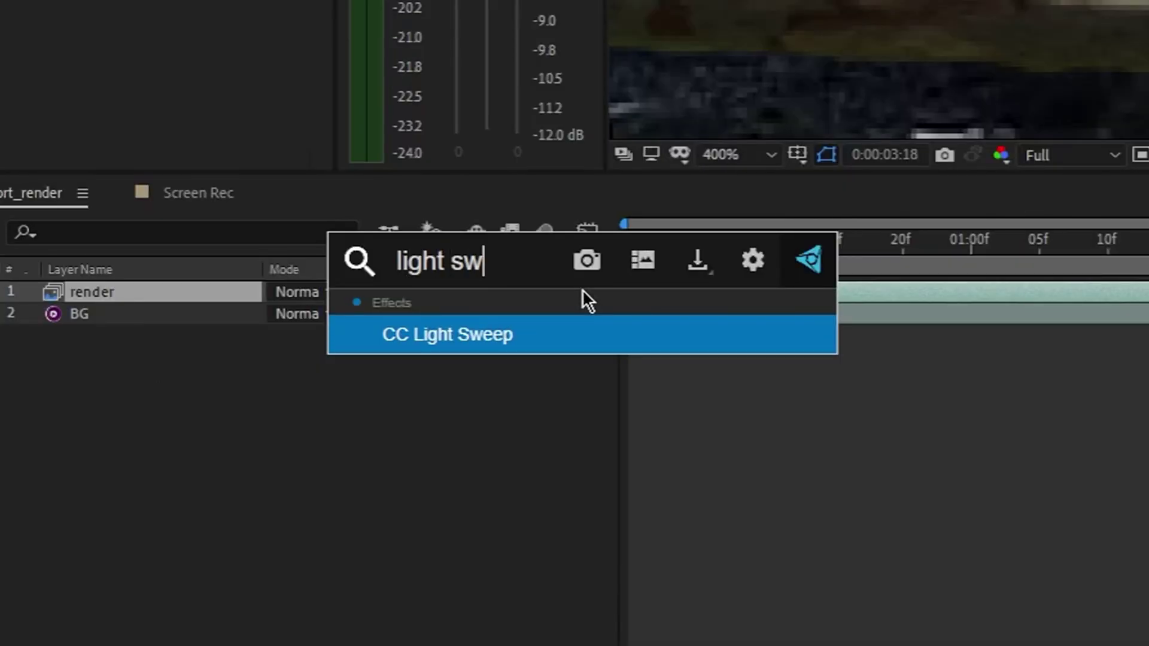
key(Return)
drag(171, 110, 246, 57)
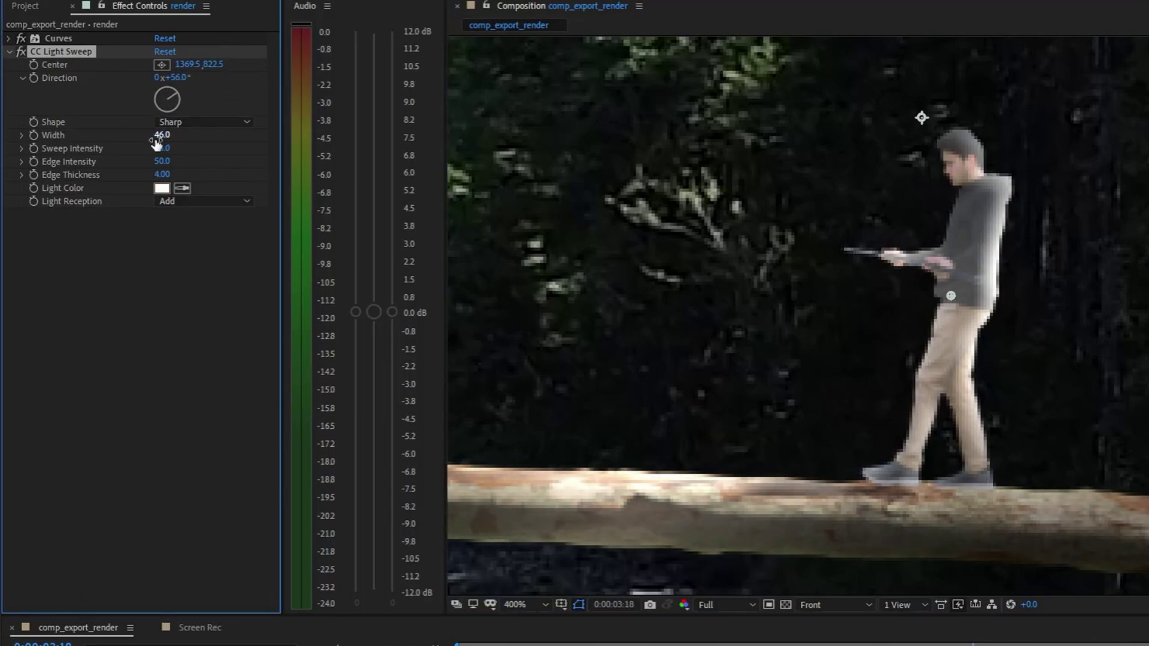
mouse_move(158, 148)
mouse_down()
mouse_move(170, 150)
mouse_move(136, 150)
mouse_up()
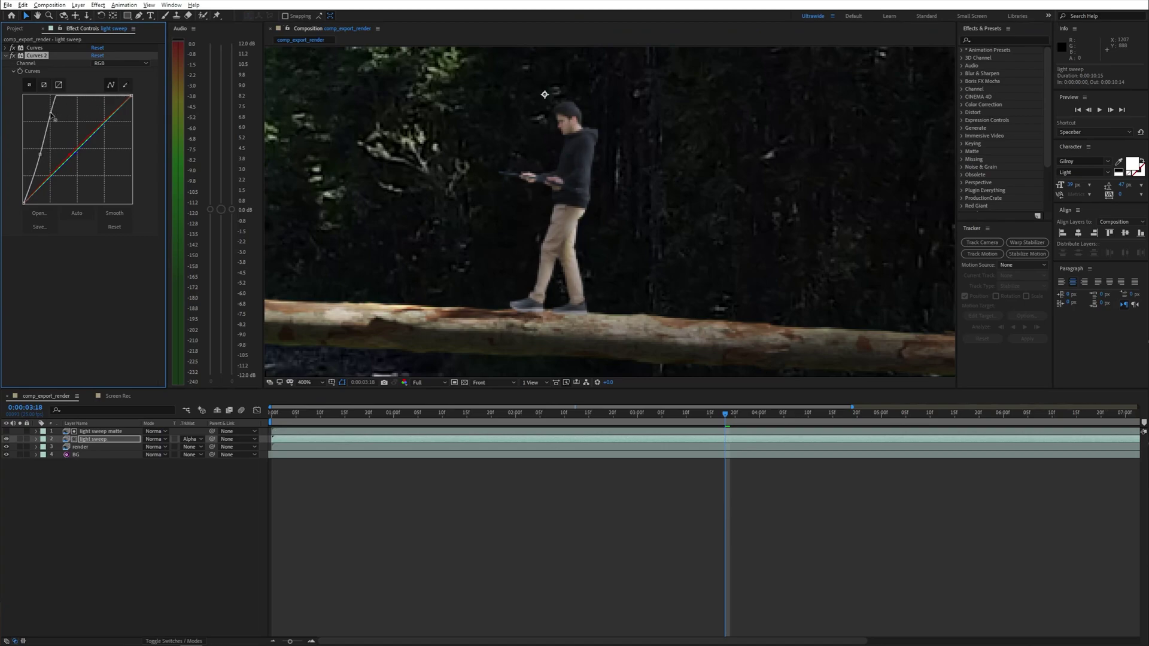